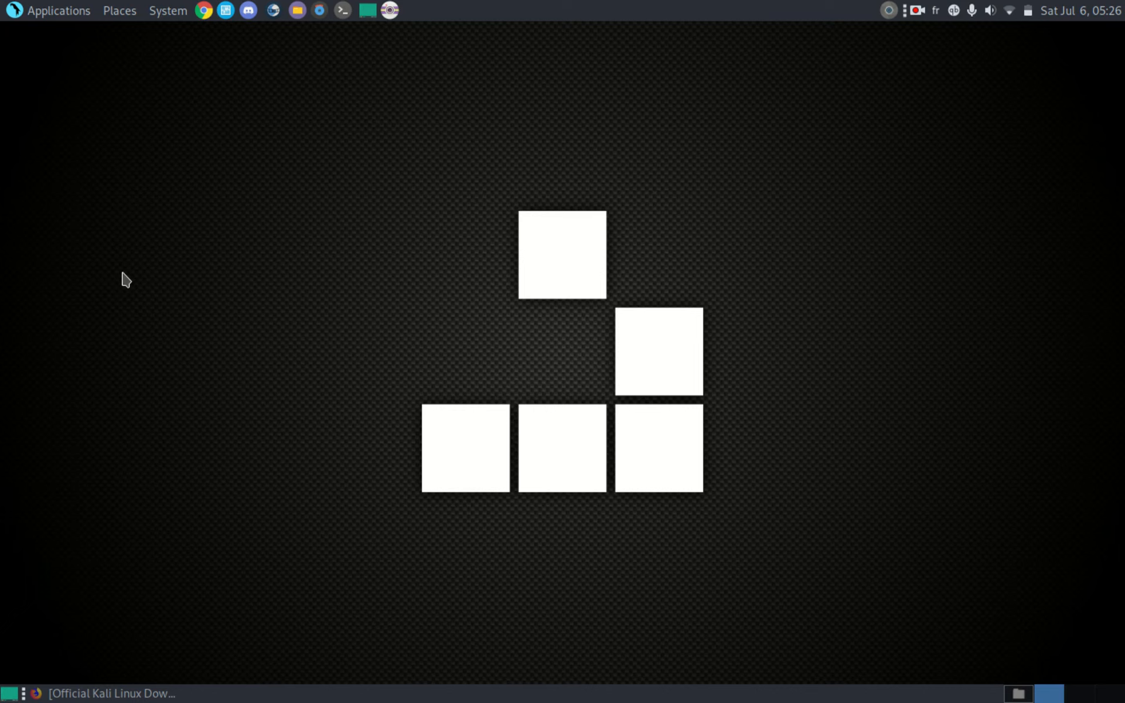
# Step: Examine the Kali Linux download images in the open Firefox window, comparing the 64-bit, 32-bit and other variants
pyautogui.click(154, 694)
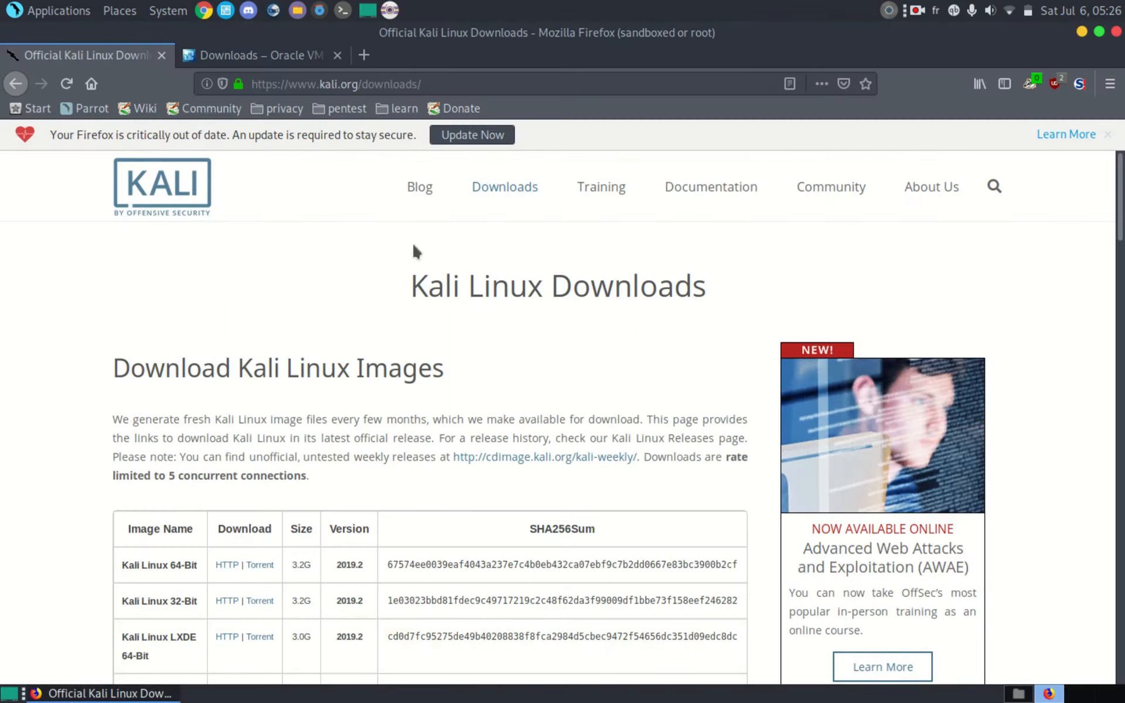
pyautogui.scroll(-4, 276, 328)
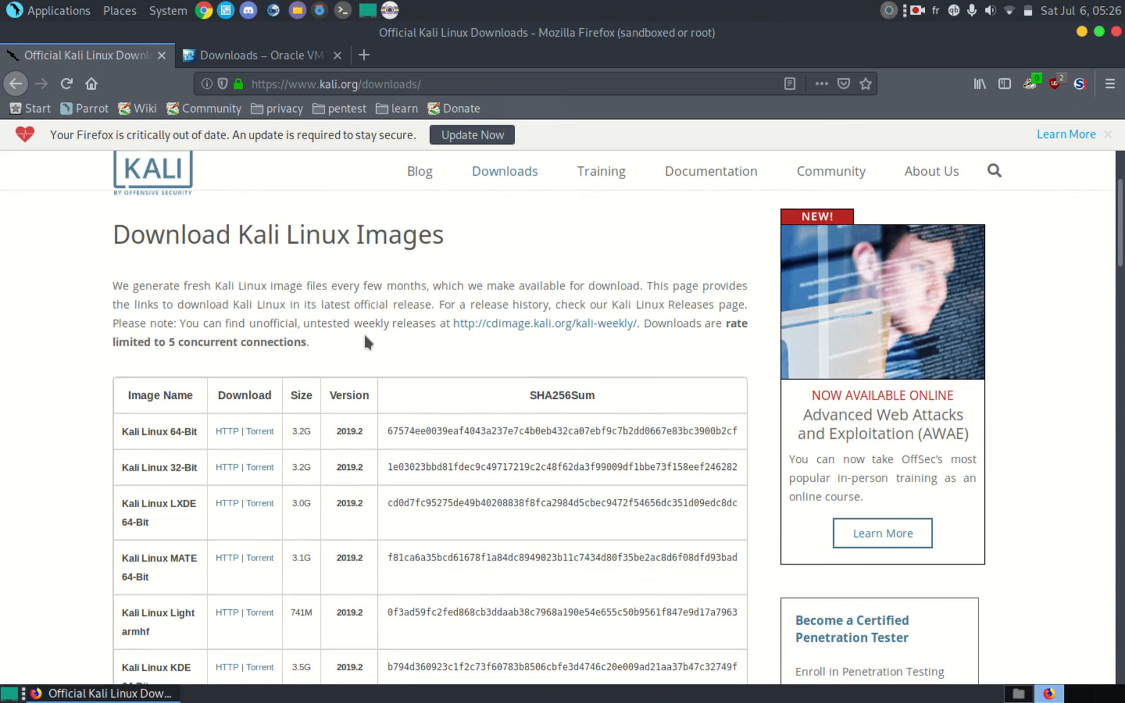
pyautogui.scroll(-2, 366, 339)
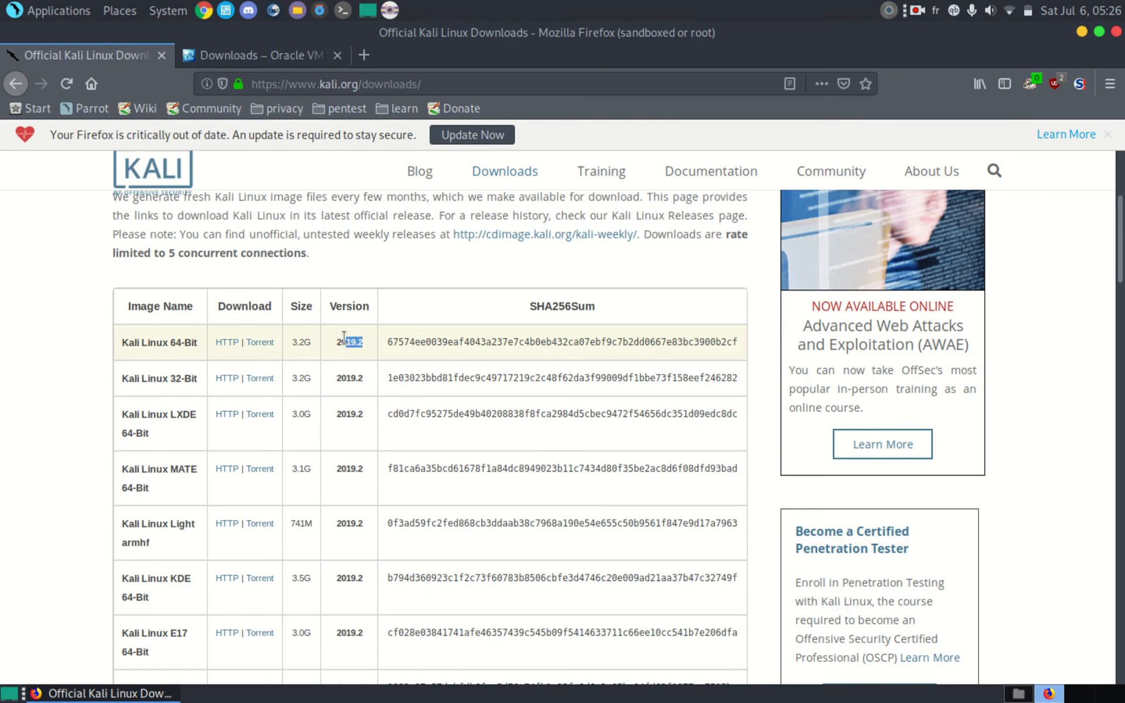
pyautogui.moveTo(120, 342); pyautogui.dragTo(197, 342)
pyautogui.click(141, 379)
pyautogui.moveTo(156, 381); pyautogui.dragTo(188, 379)
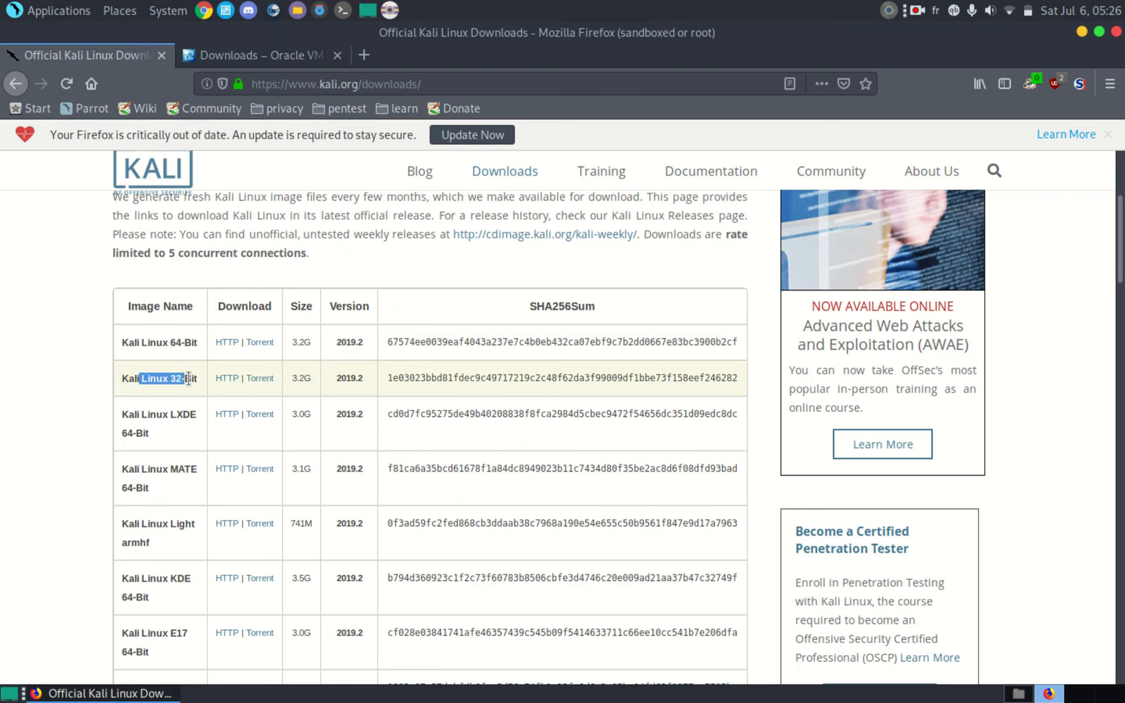
pyautogui.click(394, 323)
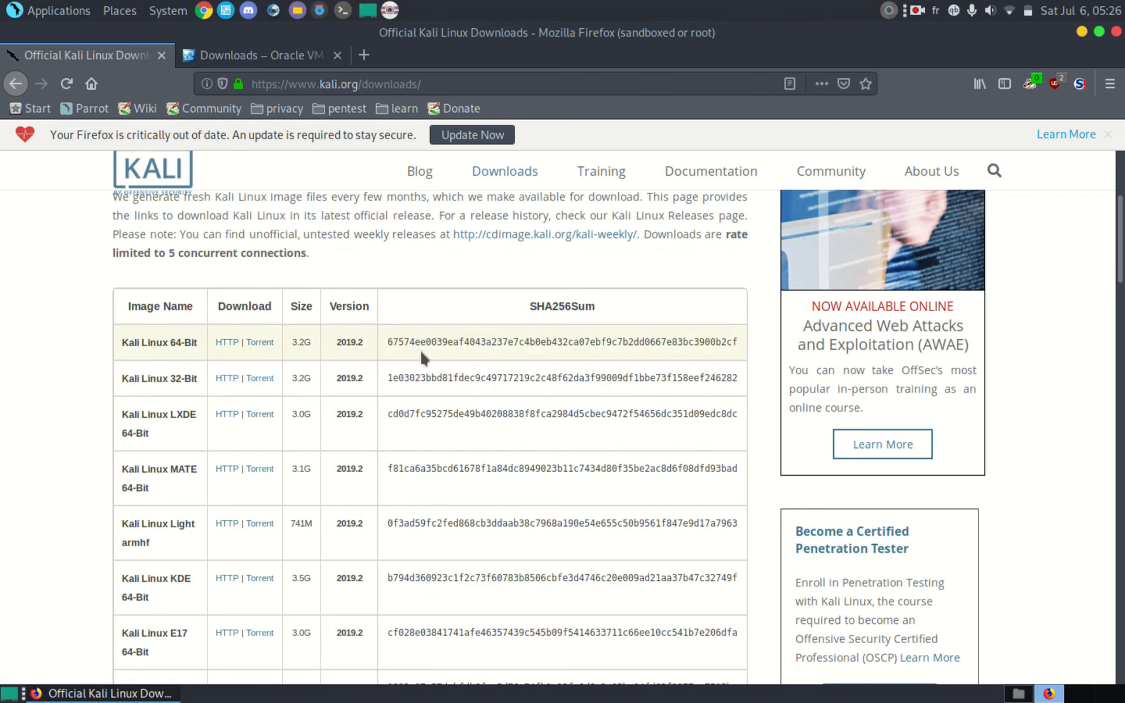
pyautogui.scroll(-5, 421, 349)
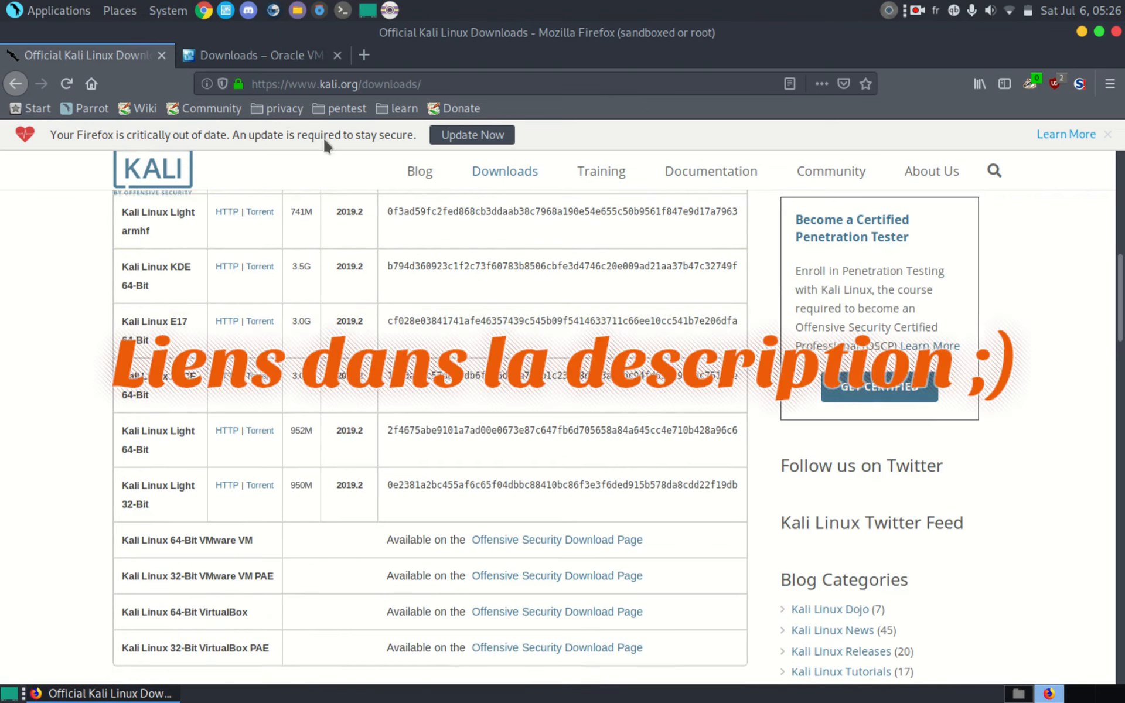
# Step: On the VirtualBox downloads page, open the Windows hosts package for version 6.0.8 and cancel the file download
pyautogui.click(249, 54)
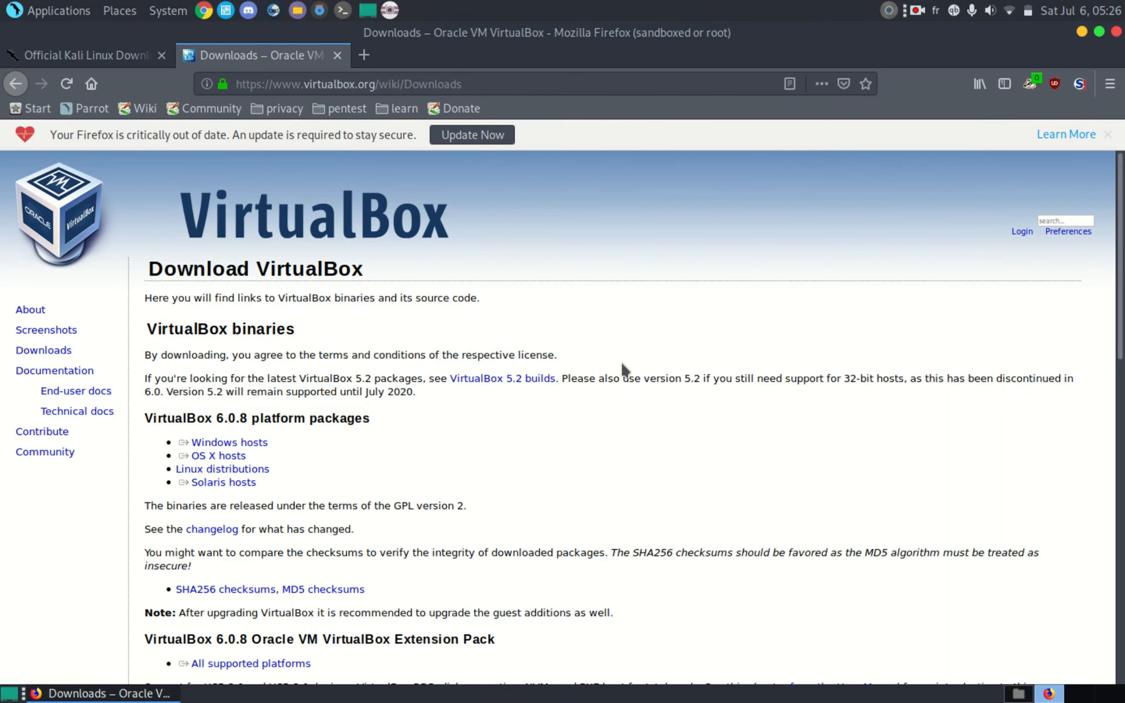
pyautogui.scroll(-4, 234, 334)
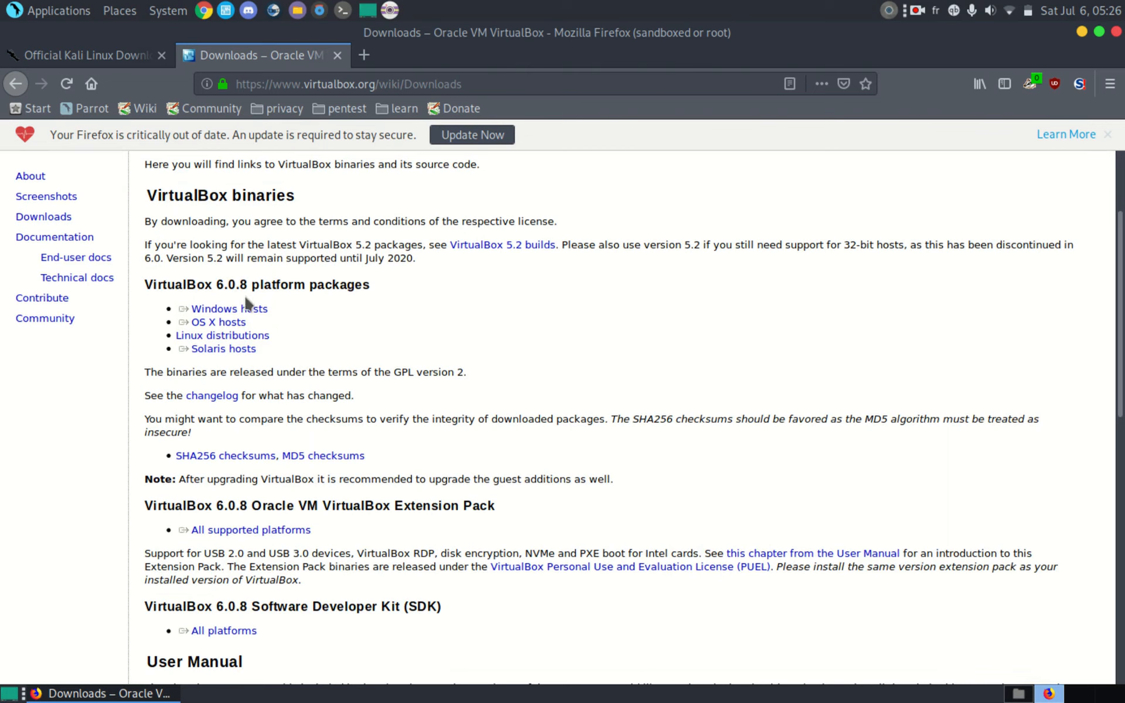
pyautogui.click(222, 309)
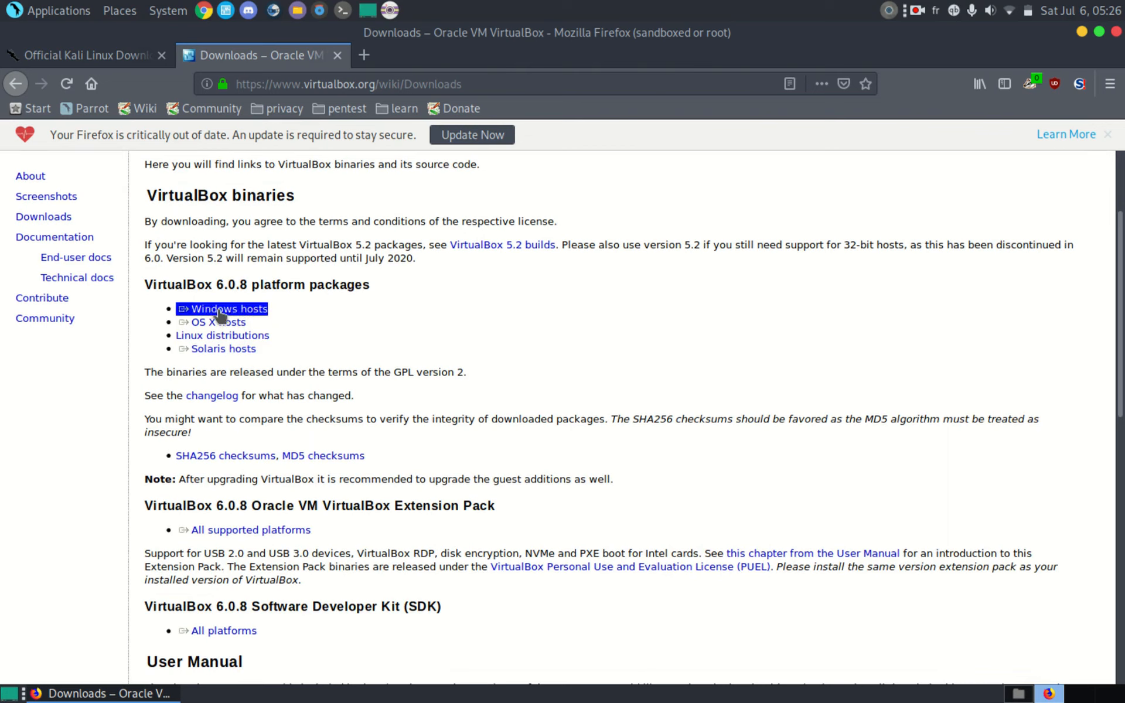
pyautogui.rightClick(224, 308)
pyautogui.click(240, 319)
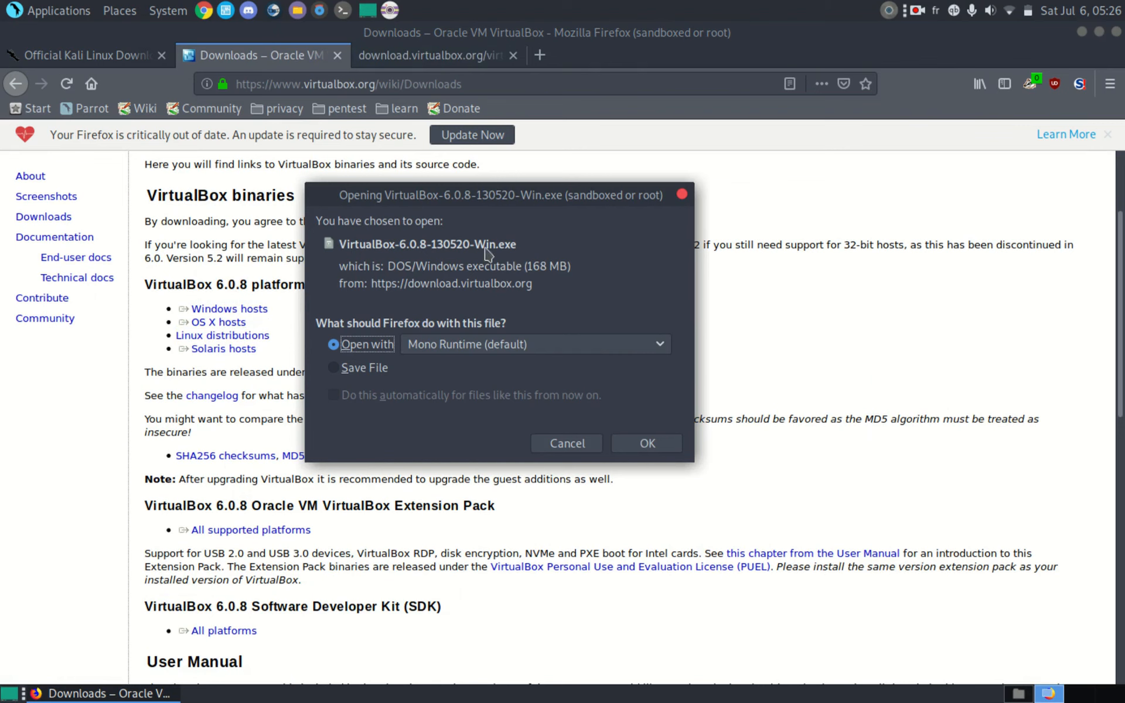
pyautogui.click(551, 439)
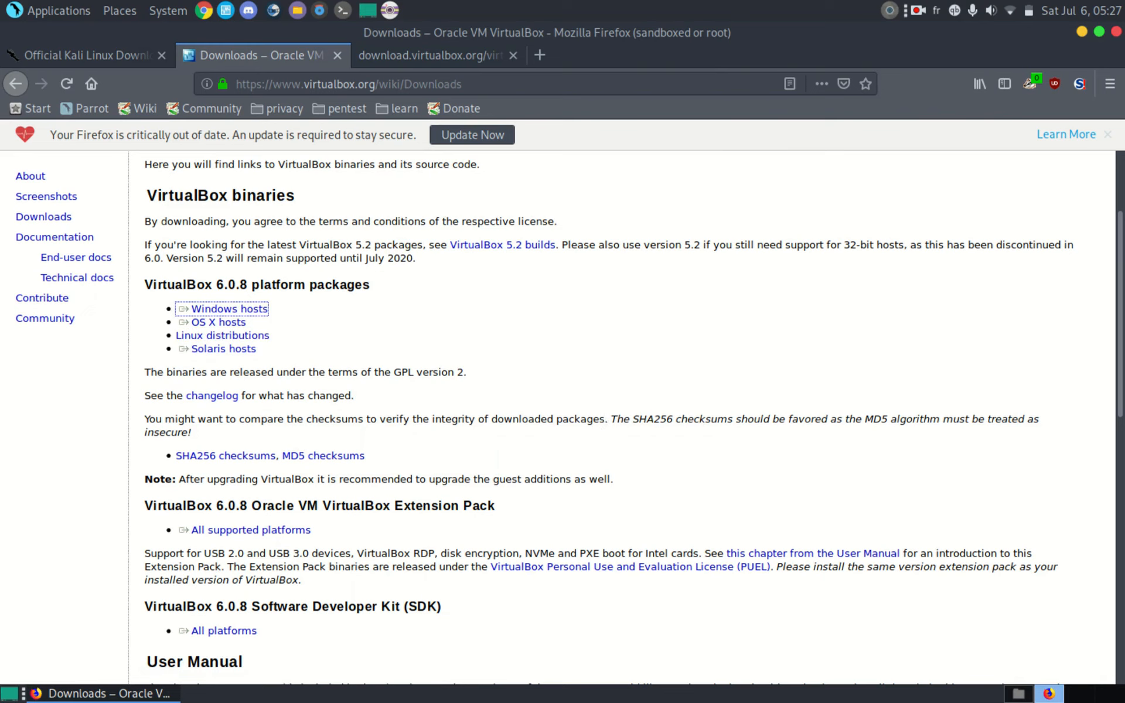
# Step: Minimise the browser and launch Oracle VM VirtualBox Manager
pyautogui.click(135, 694)
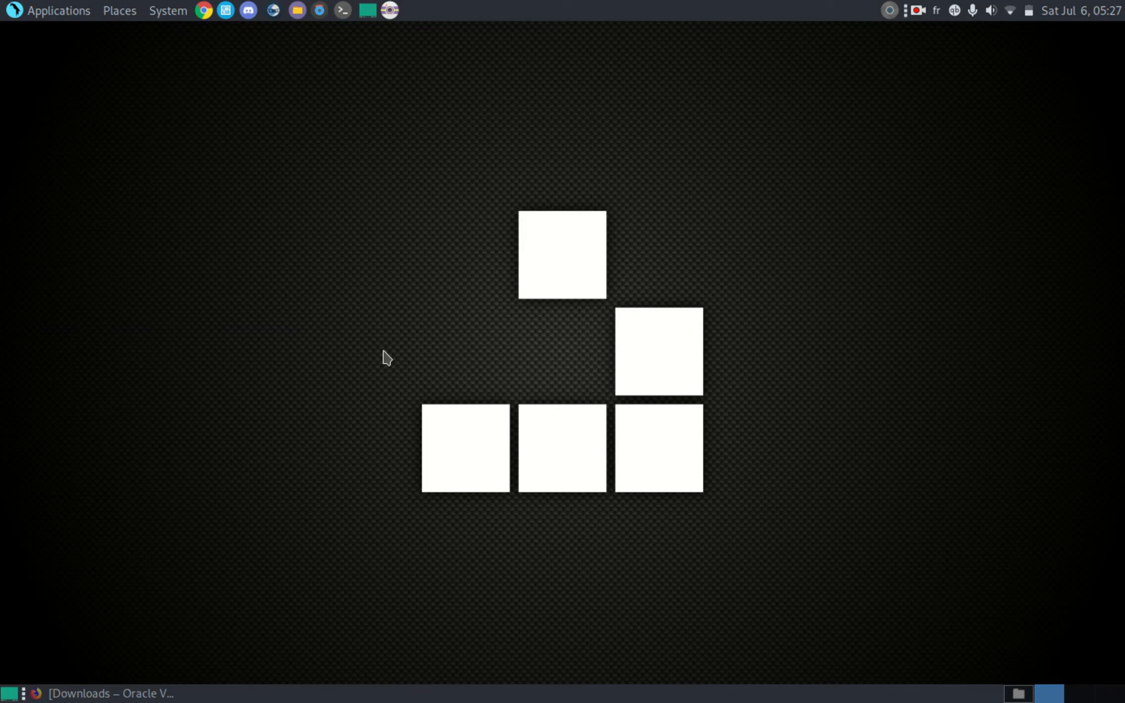
pyautogui.click(232, 16)
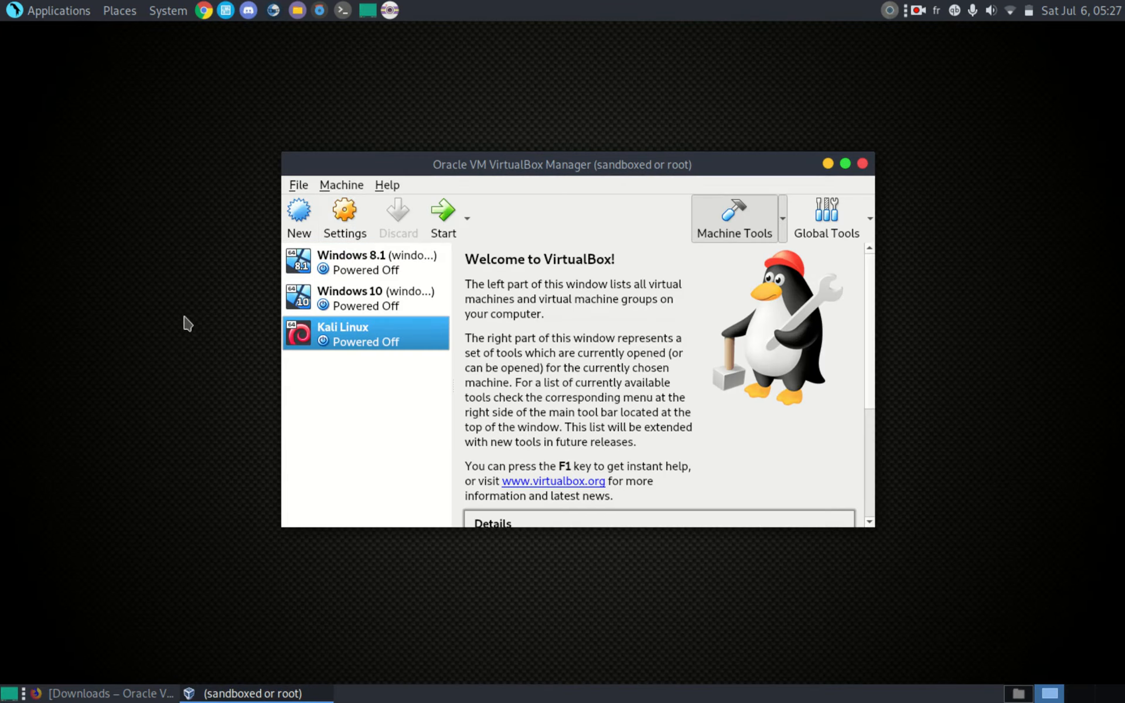
# Step: Open a terminal and start a root shell with sudo su, entering the account password
pyautogui.click(344, 13)
pyautogui.moveTo(344, 41); pyautogui.dragTo(589, 166)
pyautogui.write('sudo su')
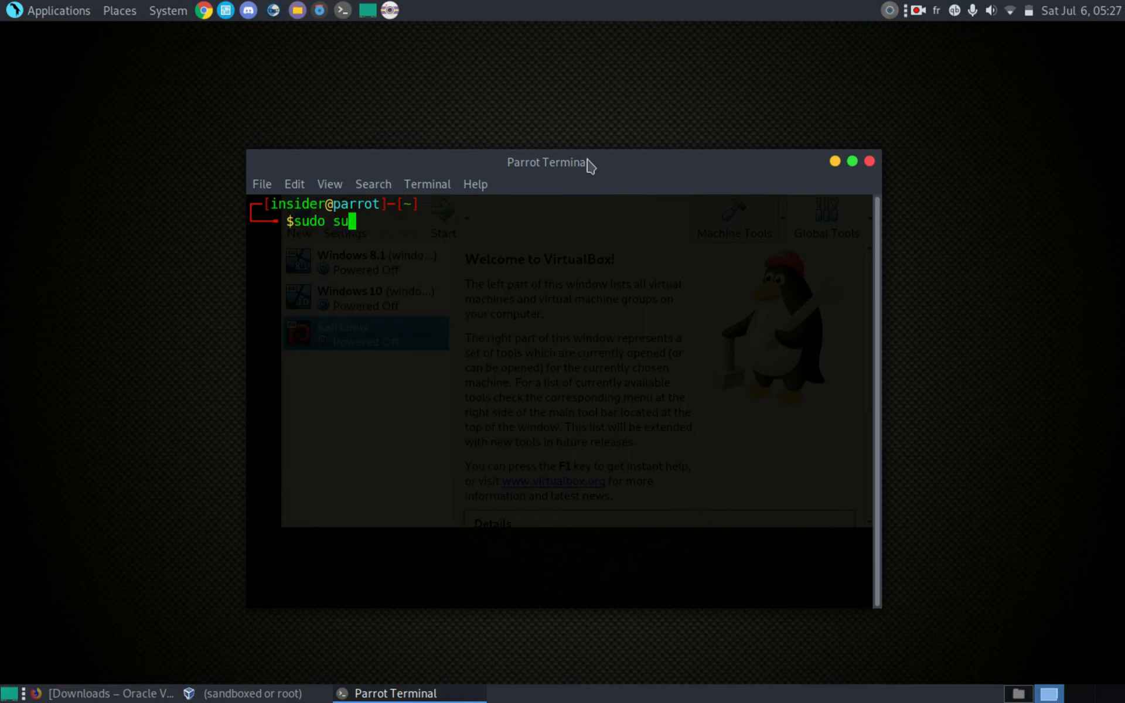
pyautogui.press('Return')
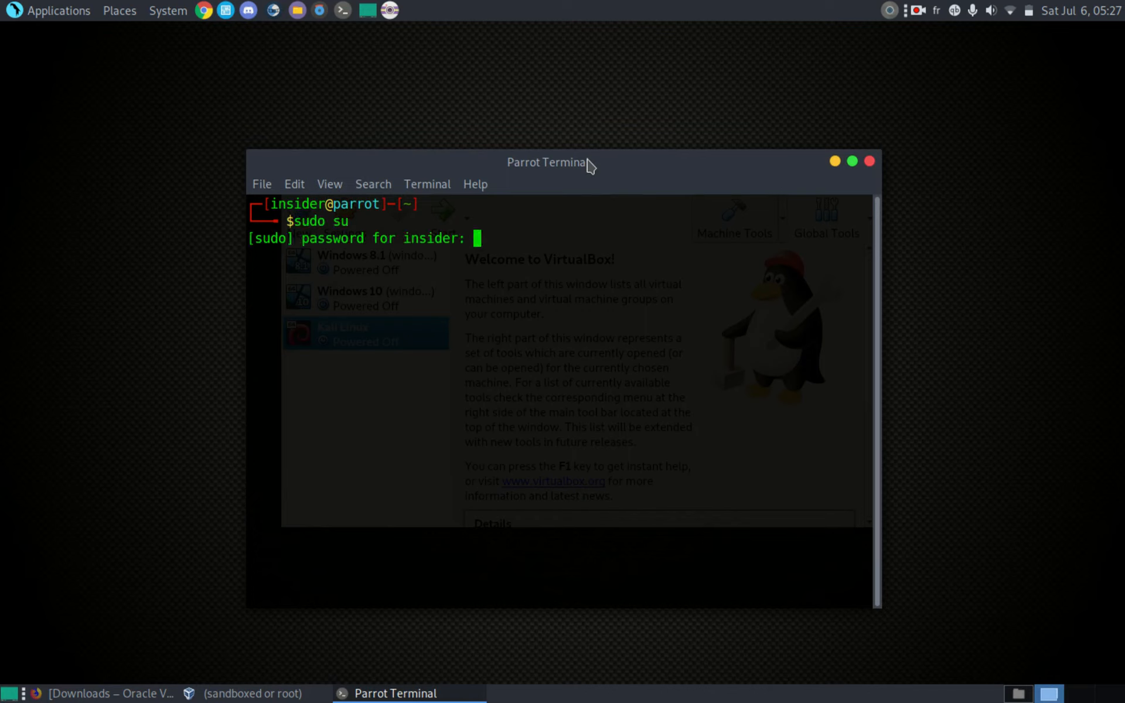
pyautogui.press('Return')
# Step: Clear the terminal, write the command "apt install virtualbox" without running it, and minimise the terminal
pyautogui.write('clear')
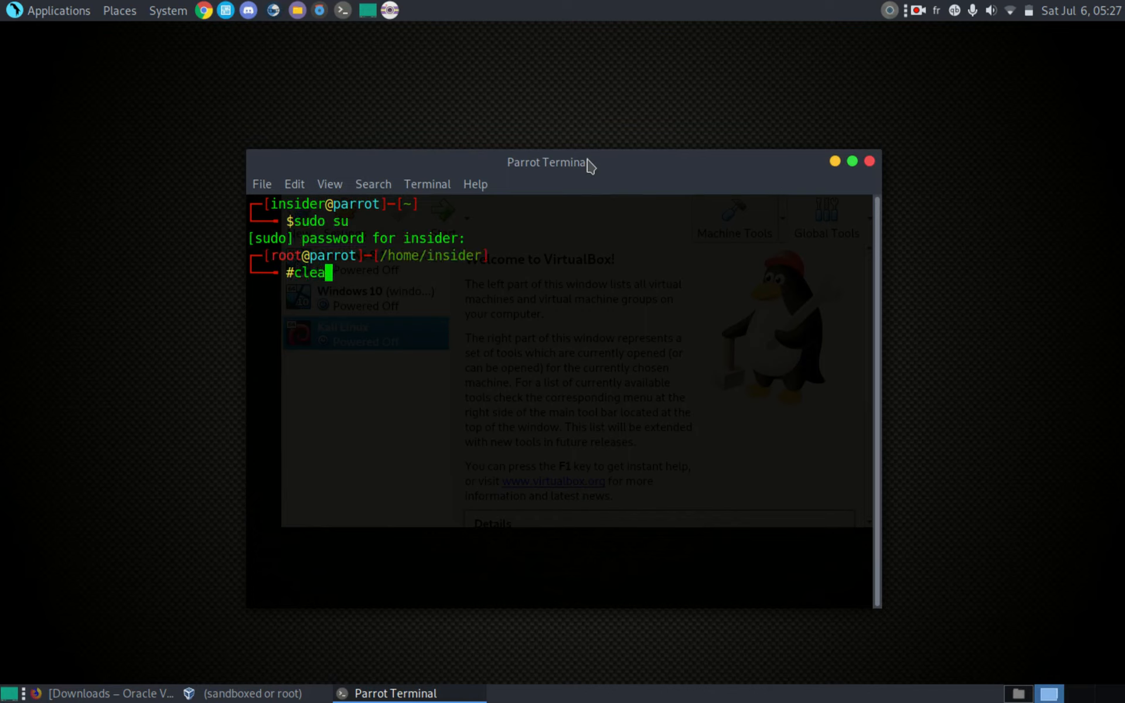
pyautogui.press('Return')
pyautogui.write('apt ins')
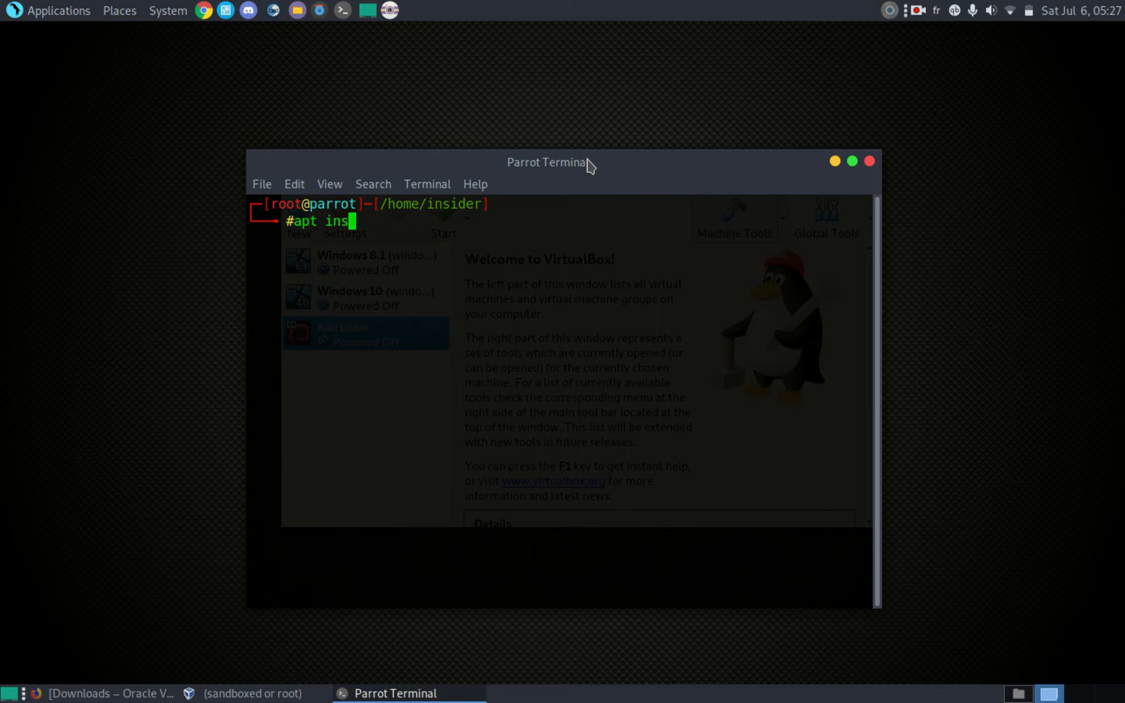
pyautogui.write('tall virtua')
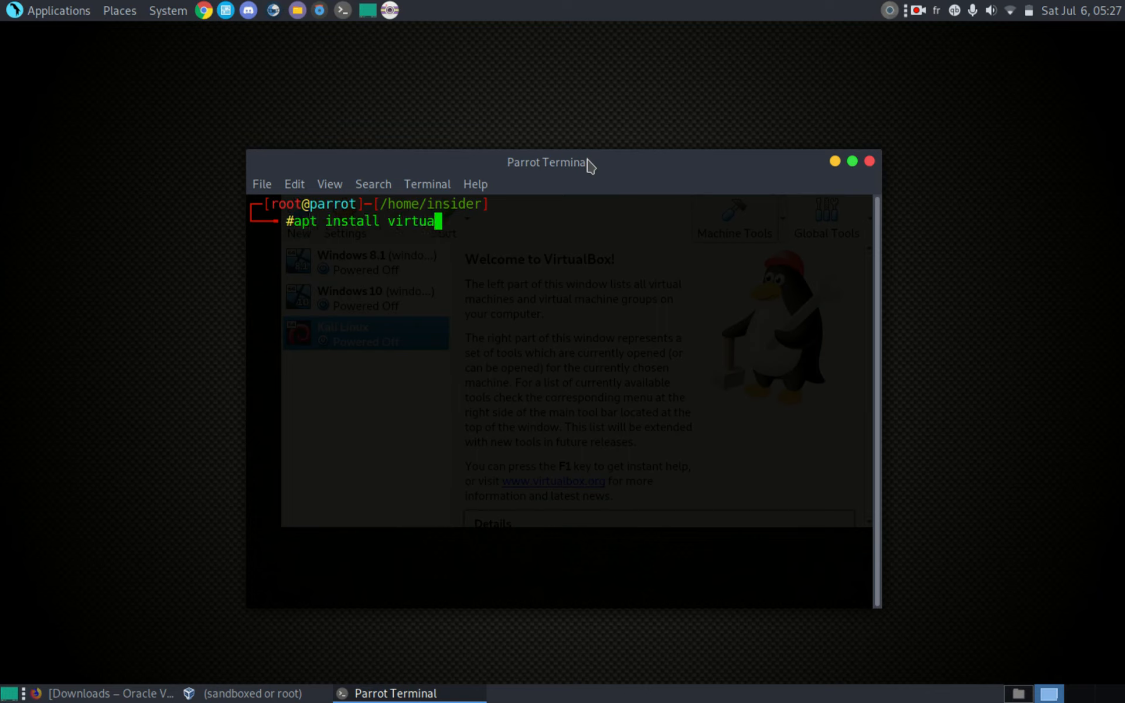
pyautogui.write('lbox')
pyautogui.moveTo(557, 219); pyautogui.dragTo(295, 221)
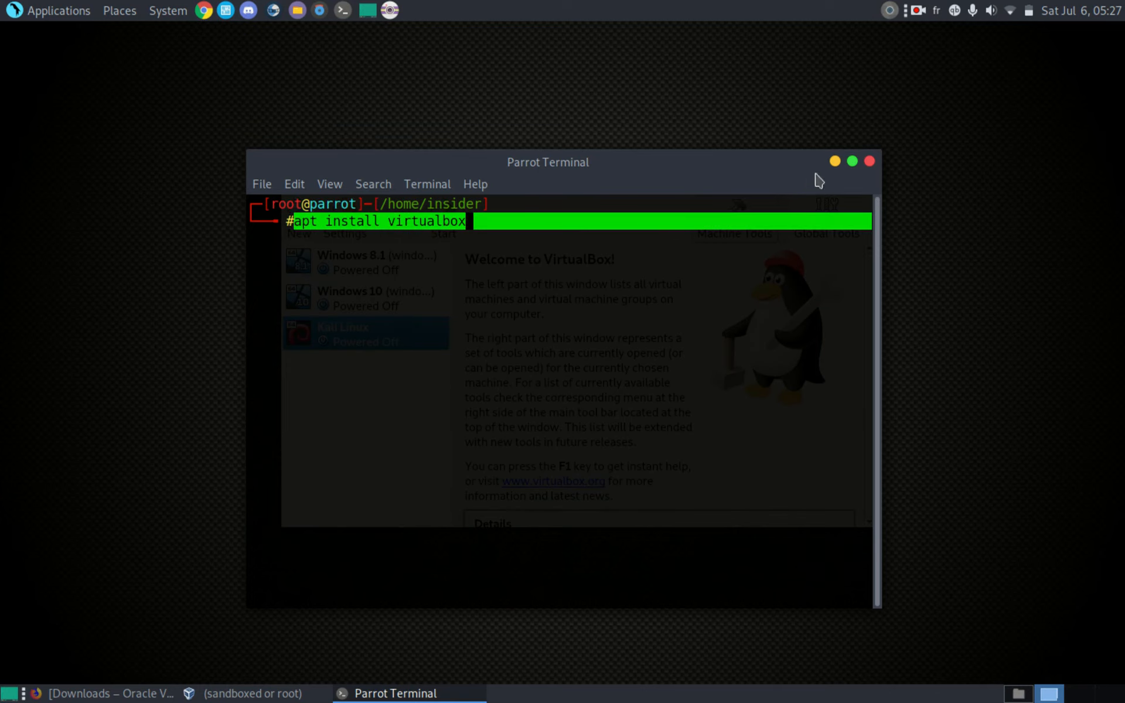
pyautogui.click(835, 162)
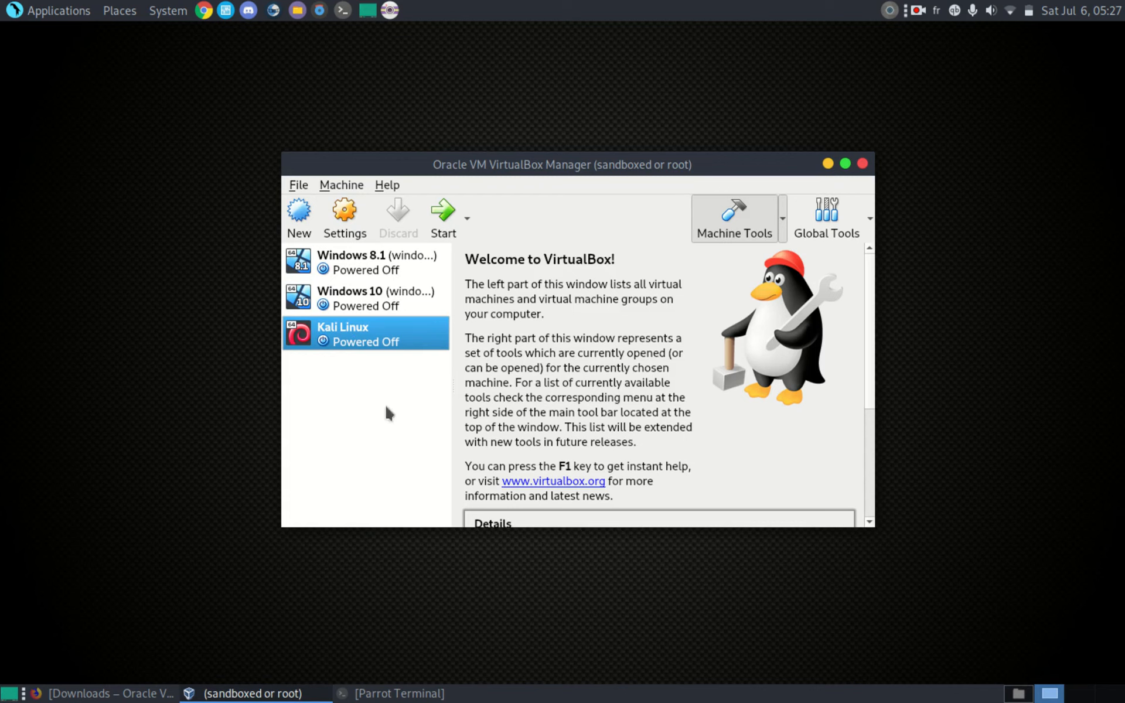
# Step: Set up a new virtual machine named Kali Demo, type Linux, version Ubuntu (64-bit), with 2048 MB of memory
pyautogui.moveTo(872, 156); pyautogui.dragTo(1030, 131)
pyautogui.moveTo(900, 136); pyautogui.dragTo(820, 140)
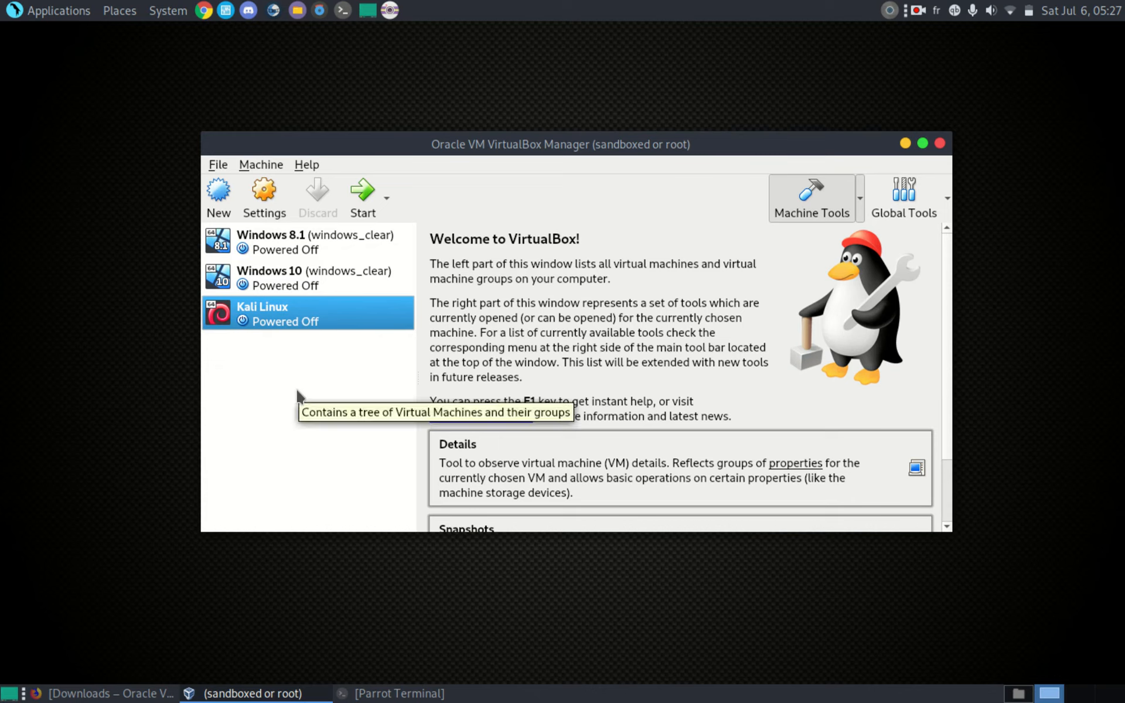
pyautogui.click(219, 196)
pyautogui.moveTo(538, 147); pyautogui.dragTo(568, 168)
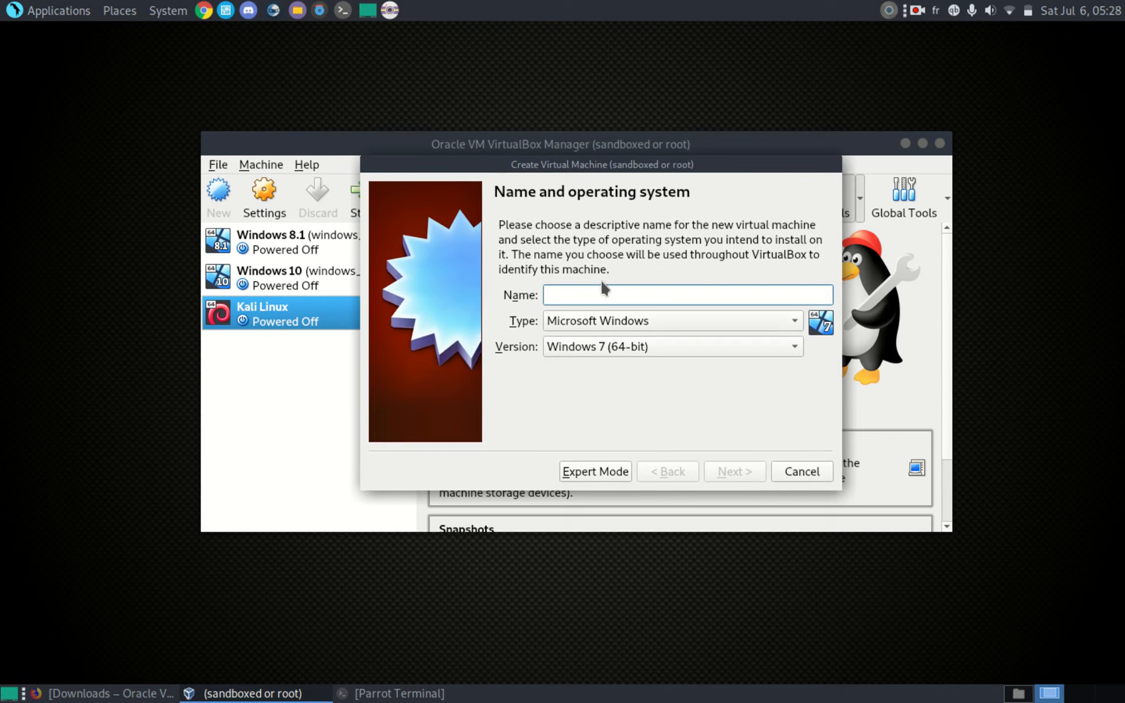
pyautogui.write('Kali Demo')
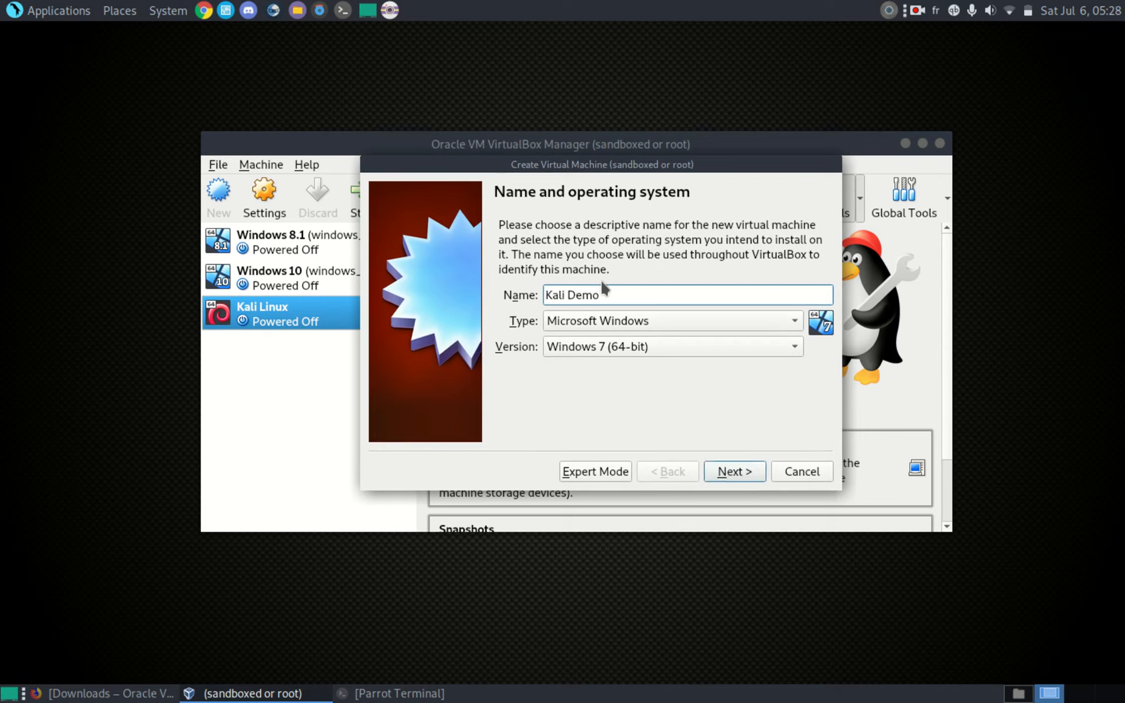
pyautogui.click(725, 321)
pyautogui.click(672, 343)
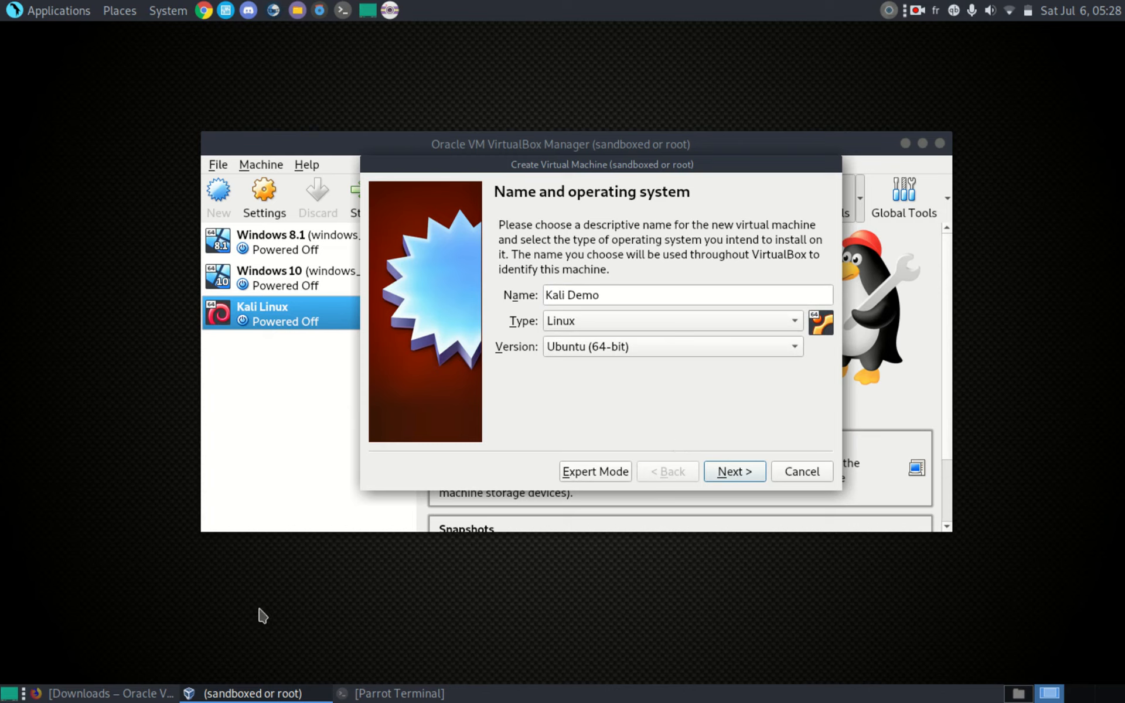
pyautogui.click(745, 475)
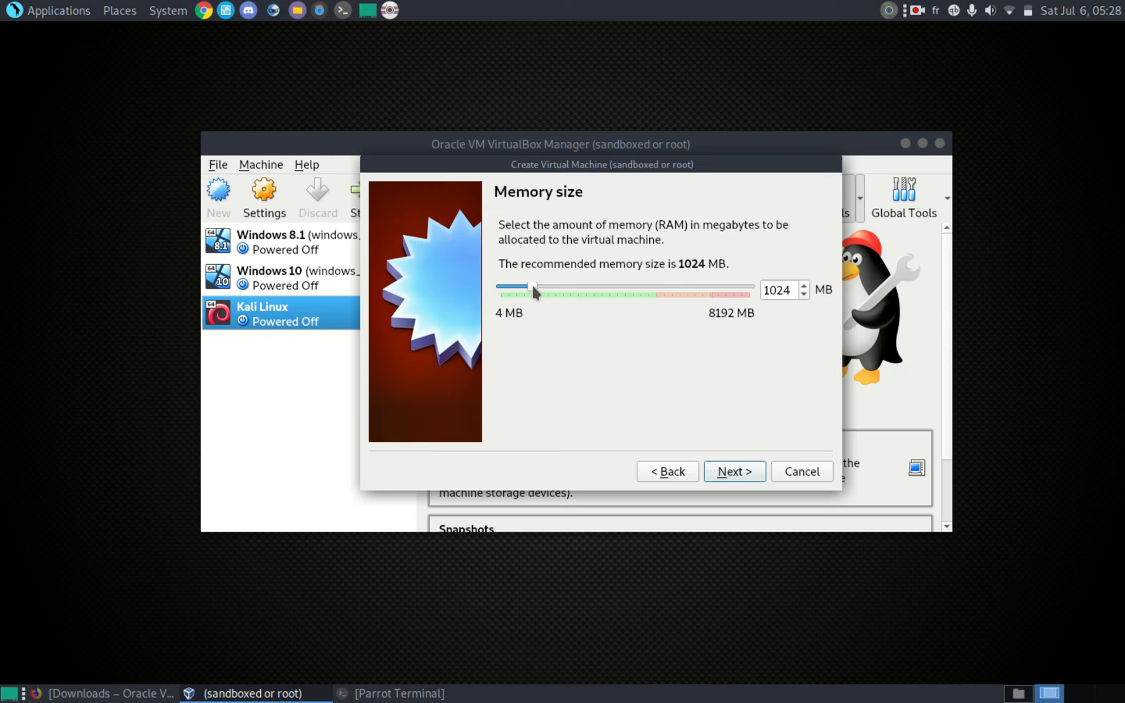
pyautogui.moveTo(535, 285); pyautogui.dragTo(562, 288)
pyautogui.click(733, 472)
# Step: Create a VDI virtual hard disk of 15.72 GB for the Kali Demo machine
pyautogui.click(734, 473)
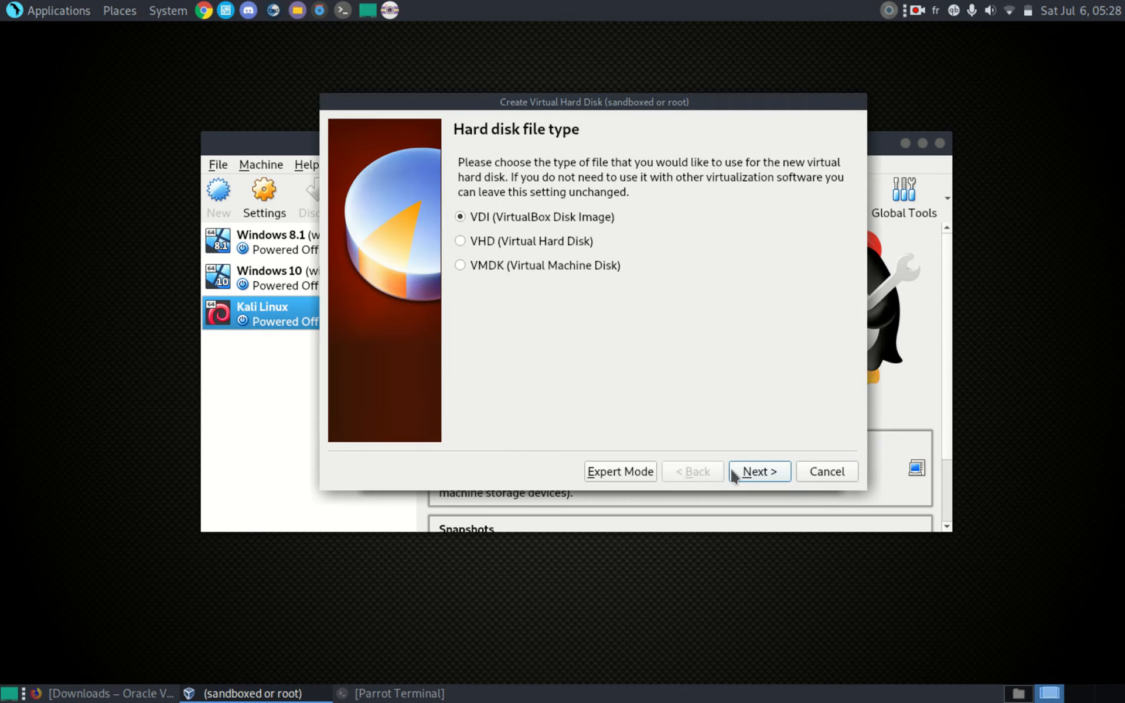
pyautogui.click(745, 472)
pyautogui.click(747, 472)
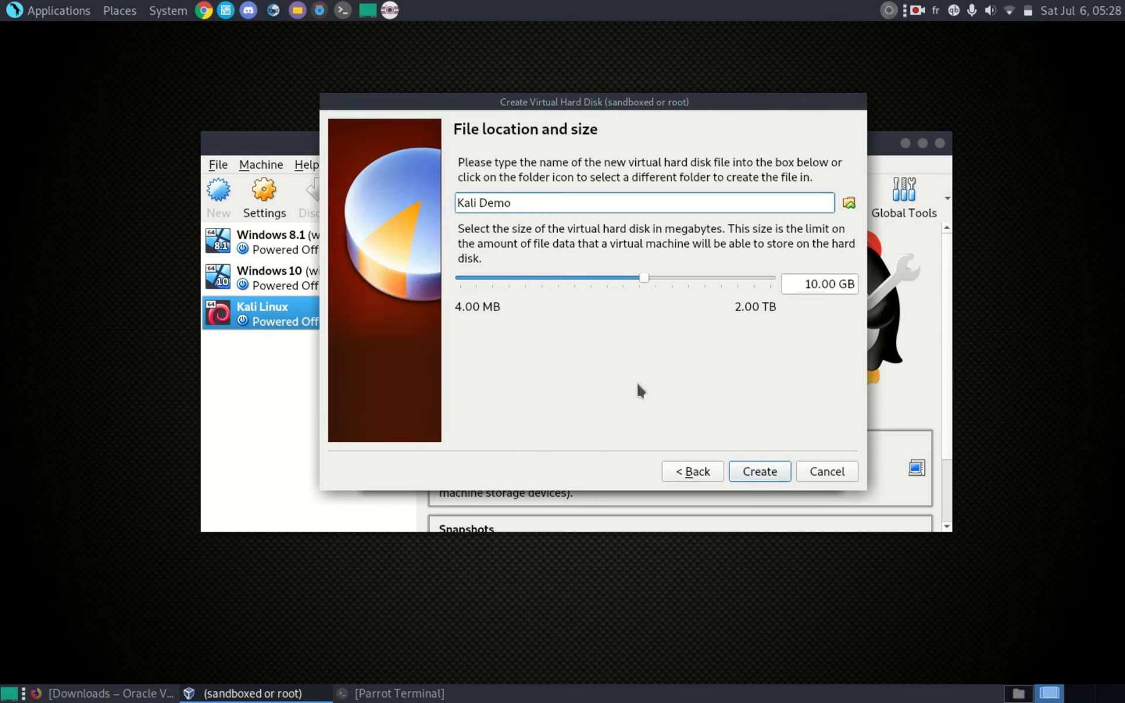
pyautogui.moveTo(644, 275); pyautogui.dragTo(659, 280)
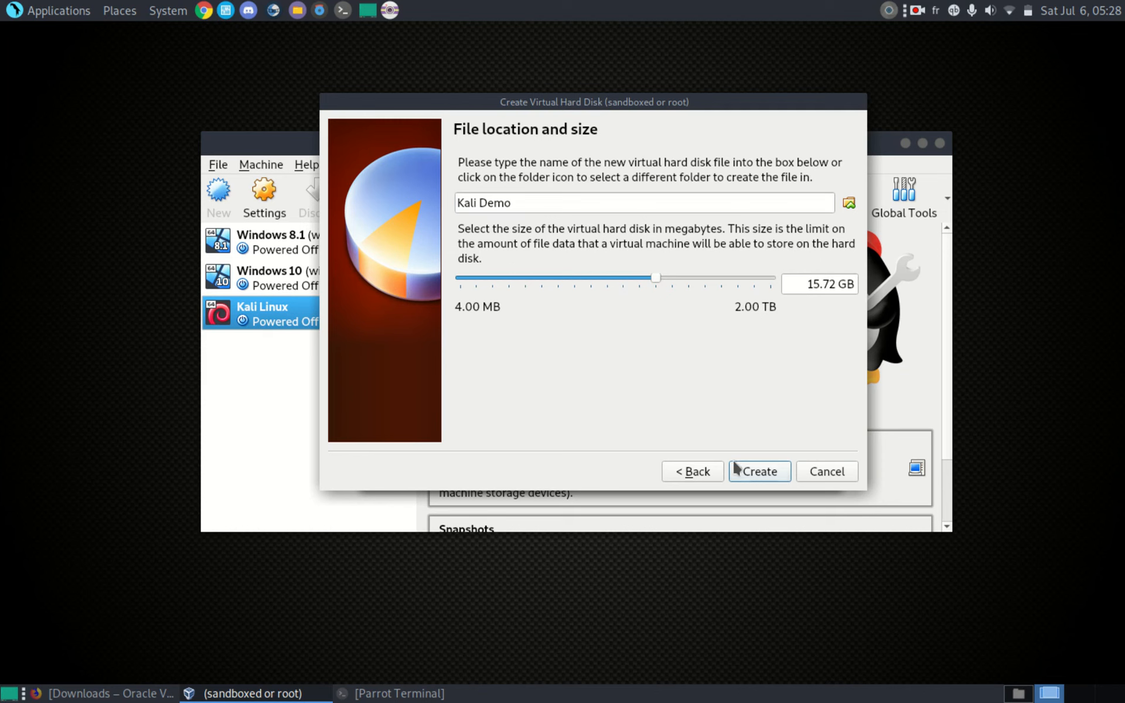
pyautogui.click(749, 472)
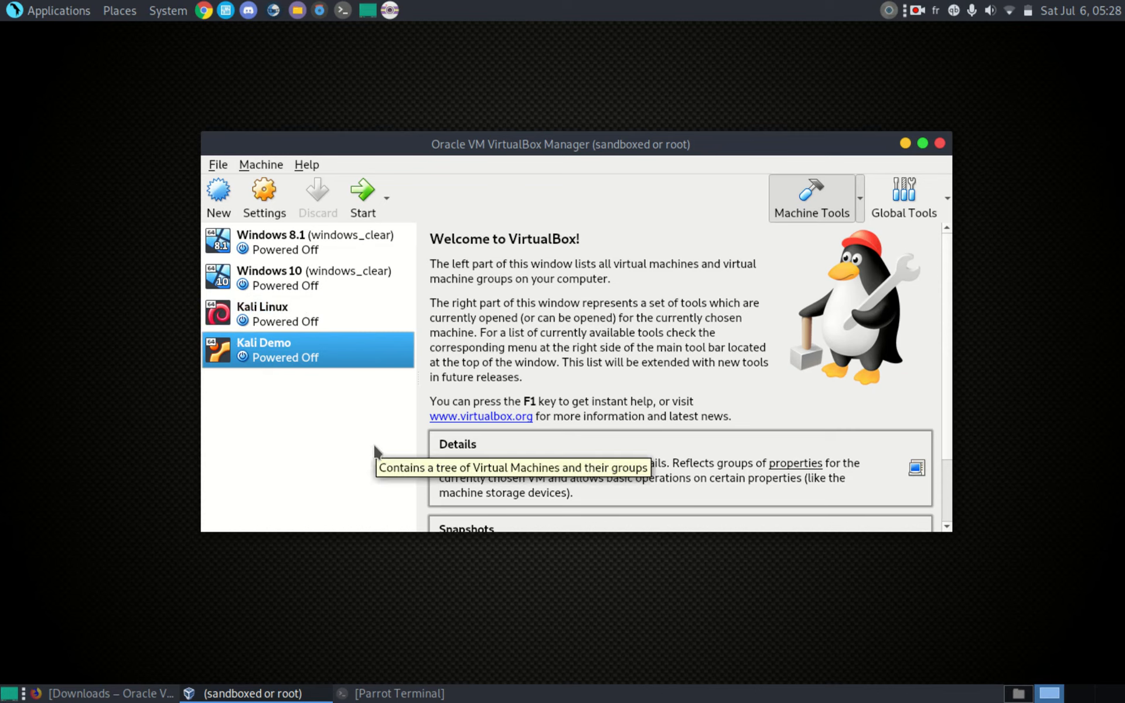
# Step: Open the Kali Demo machine's settings and review its General options
pyautogui.click(281, 200)
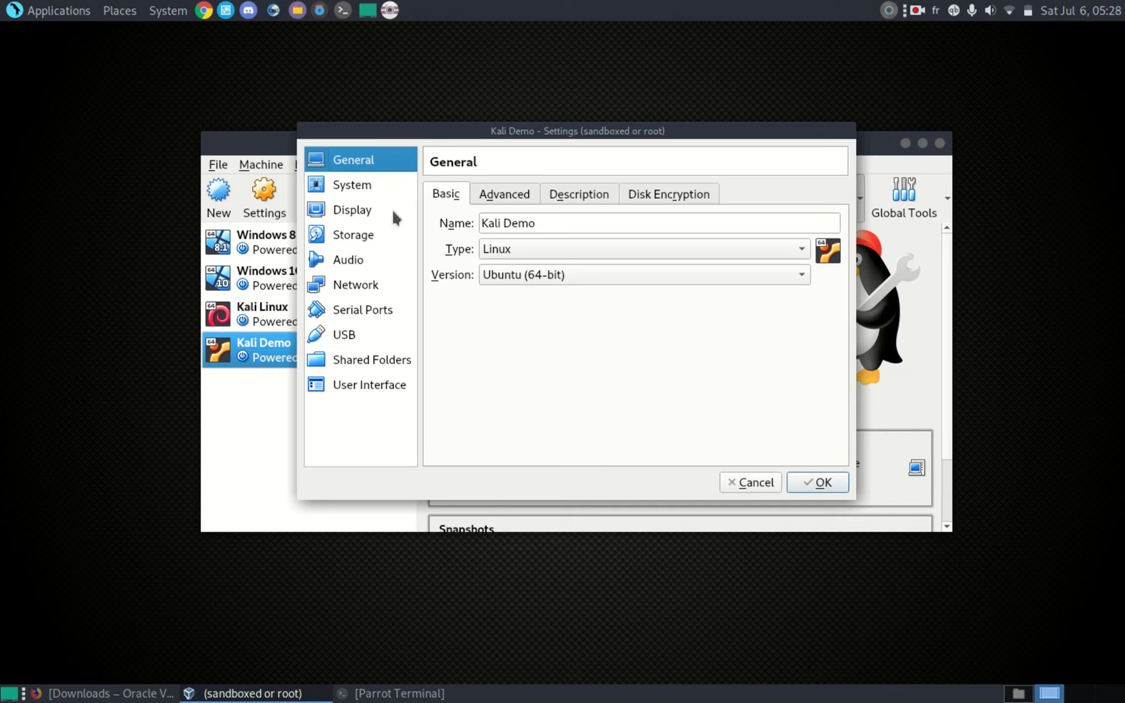
pyautogui.click(515, 194)
pyautogui.click(547, 194)
pyautogui.click(447, 195)
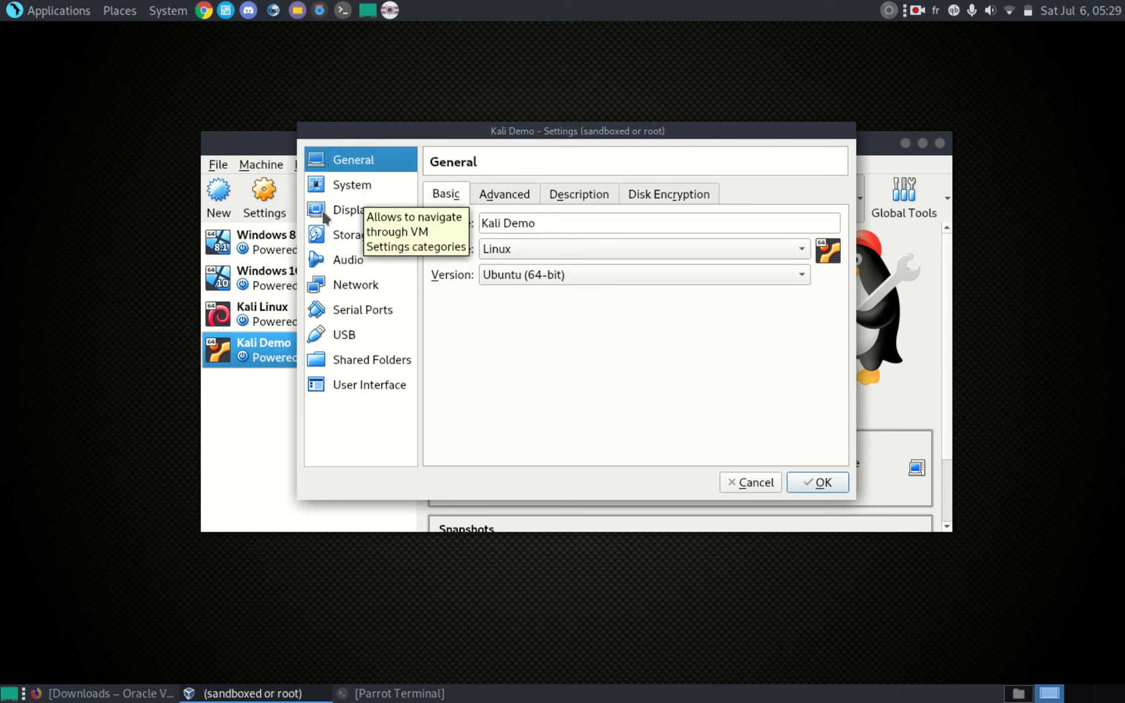
# Step: Review the System settings, trying a higher processor count and setting it back to 1 CPU
pyautogui.click(374, 189)
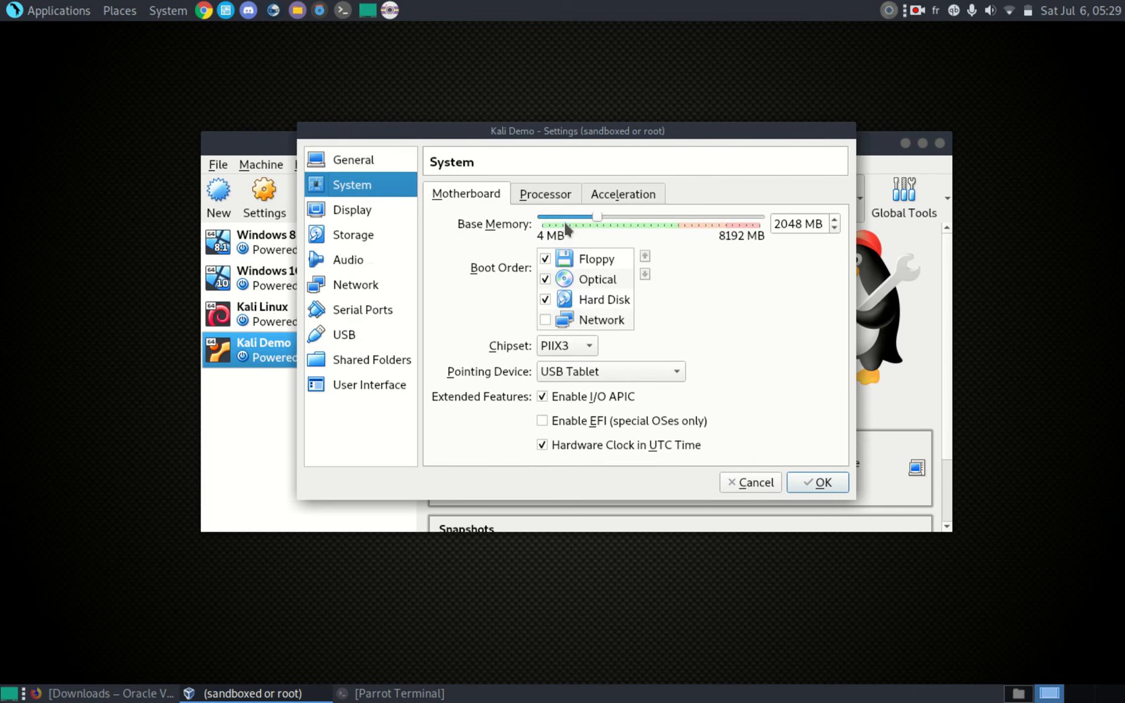
pyautogui.click(544, 194)
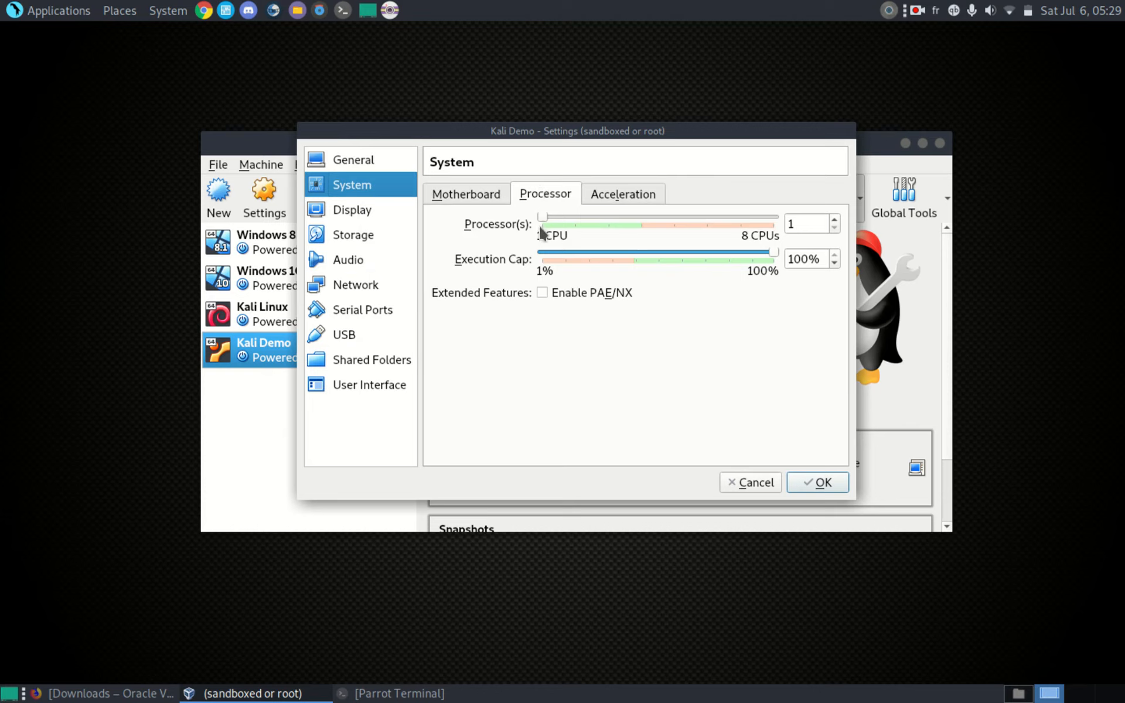
pyautogui.moveTo(546, 222); pyautogui.dragTo(569, 223)
pyautogui.click(541, 217)
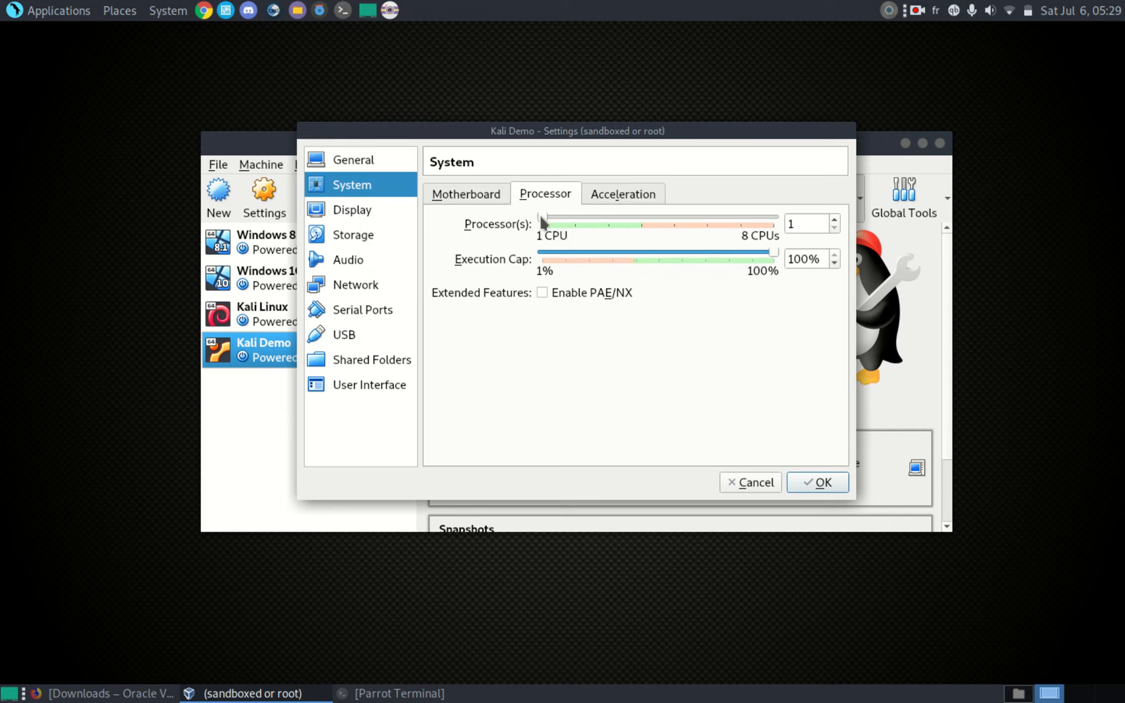
pyautogui.click(463, 194)
# Step: Attach kali-linux-2019.2-amd64.iso to the Kali Demo machine's empty IDE optical drive
pyautogui.click(333, 212)
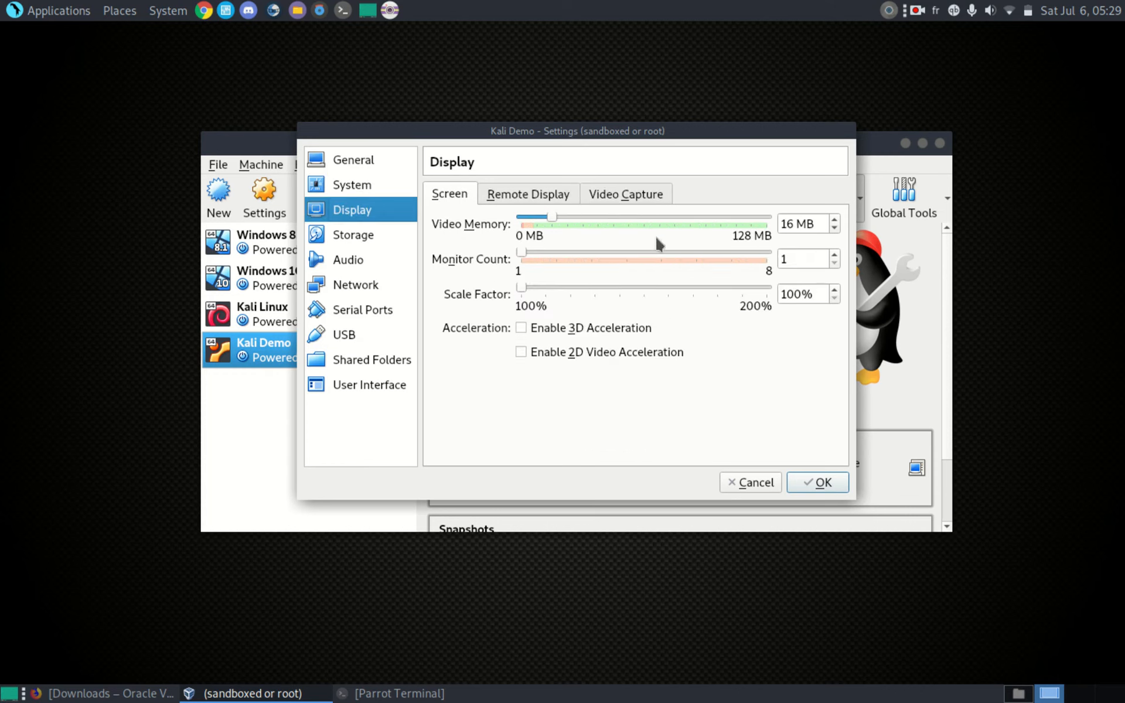
pyautogui.click(375, 234)
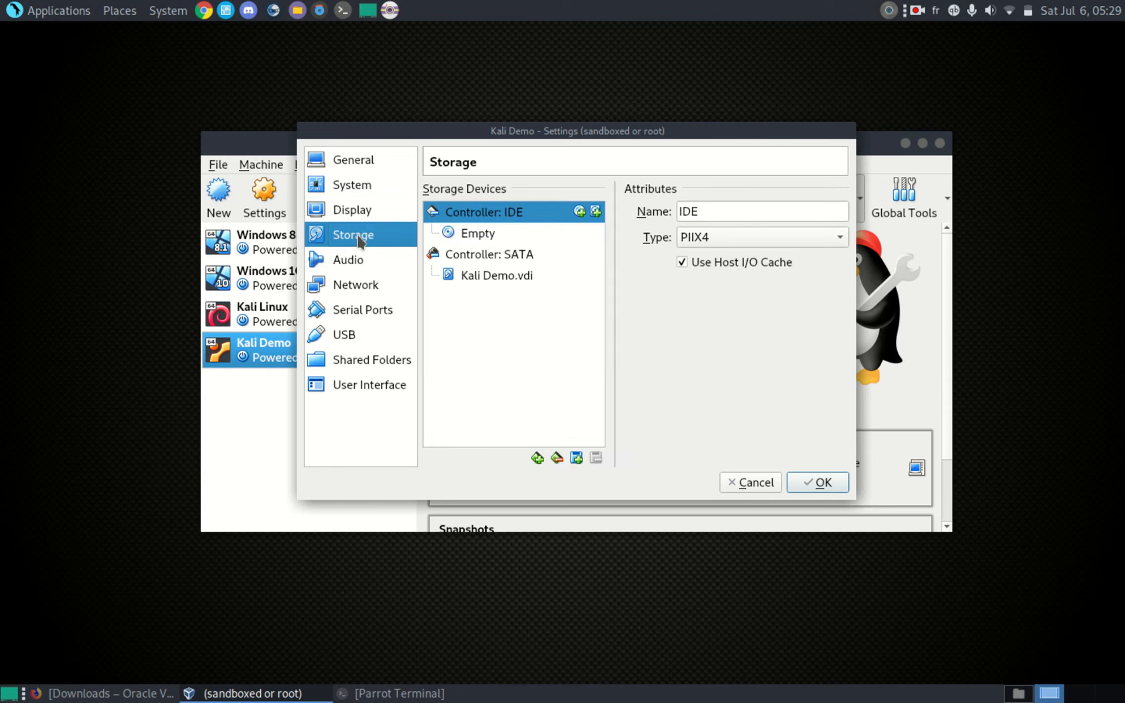
pyautogui.click(517, 233)
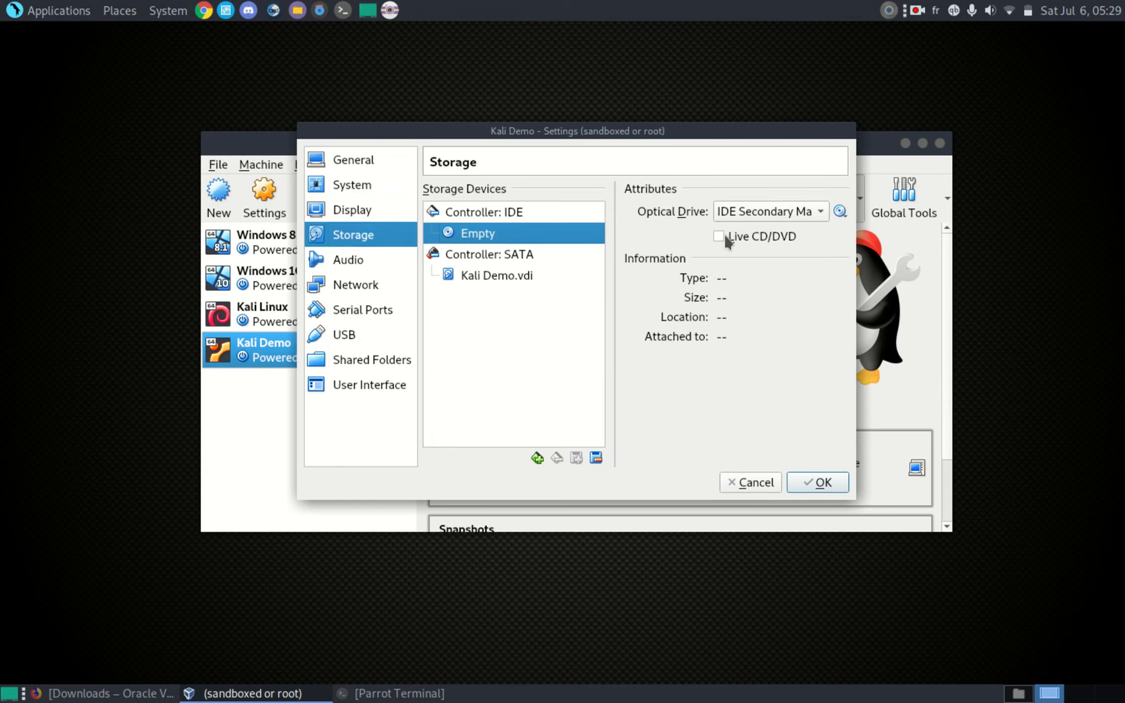
pyautogui.click(841, 211)
pyautogui.click(885, 231)
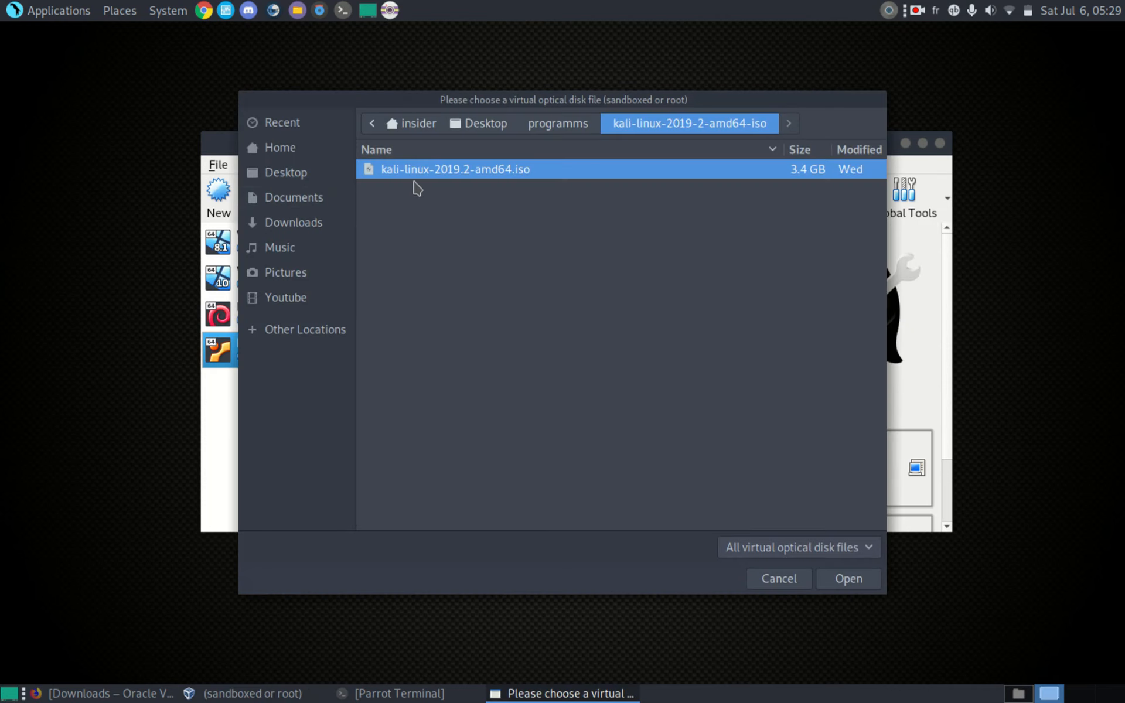
pyautogui.click(849, 578)
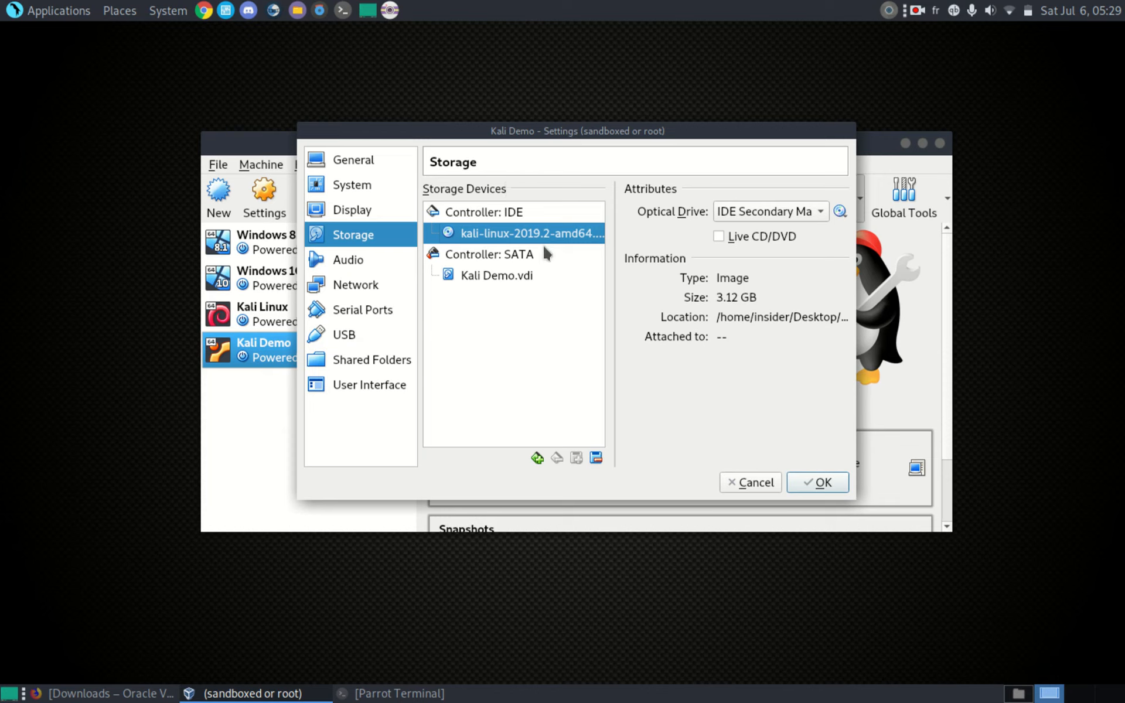
# Step: Attach network Adapter 1 to Bridged Adapter on wlan1 and save the machine's settings
pyautogui.click(361, 286)
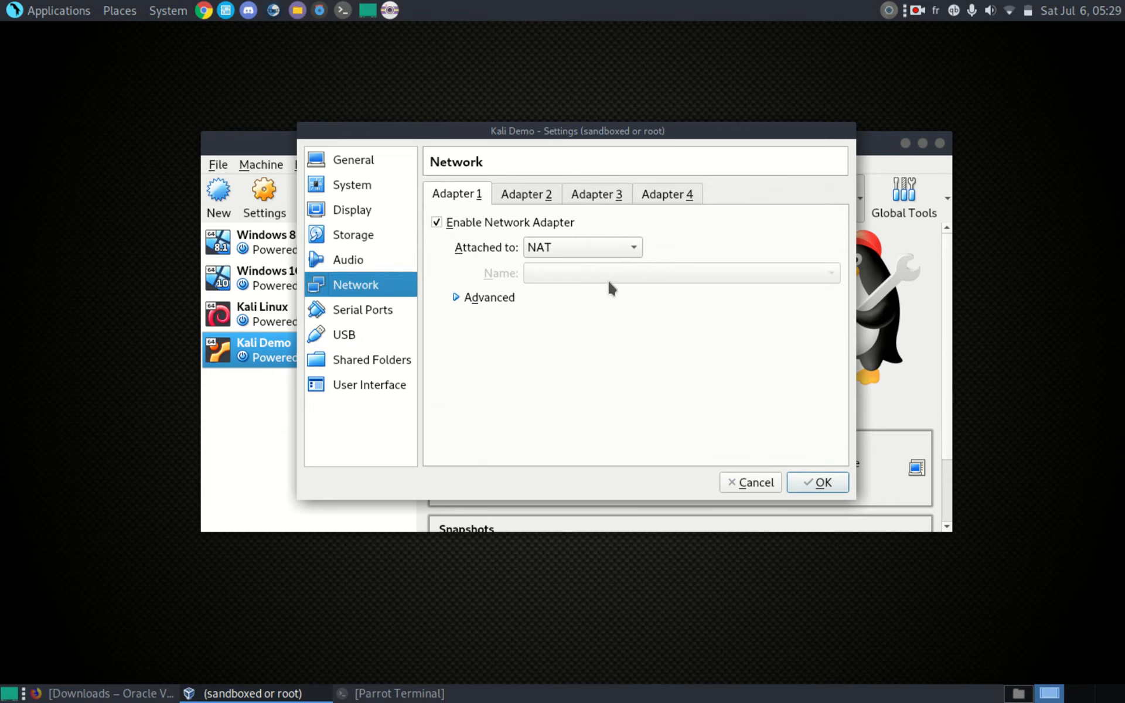
pyautogui.click(618, 252)
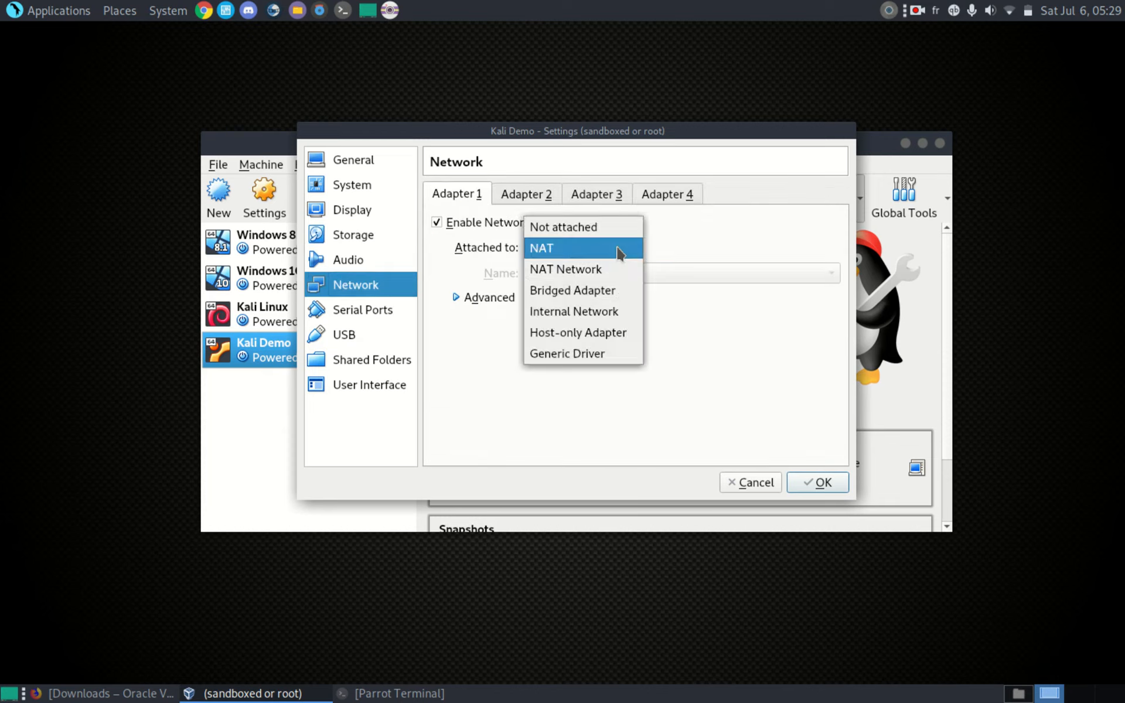
pyautogui.click(573, 293)
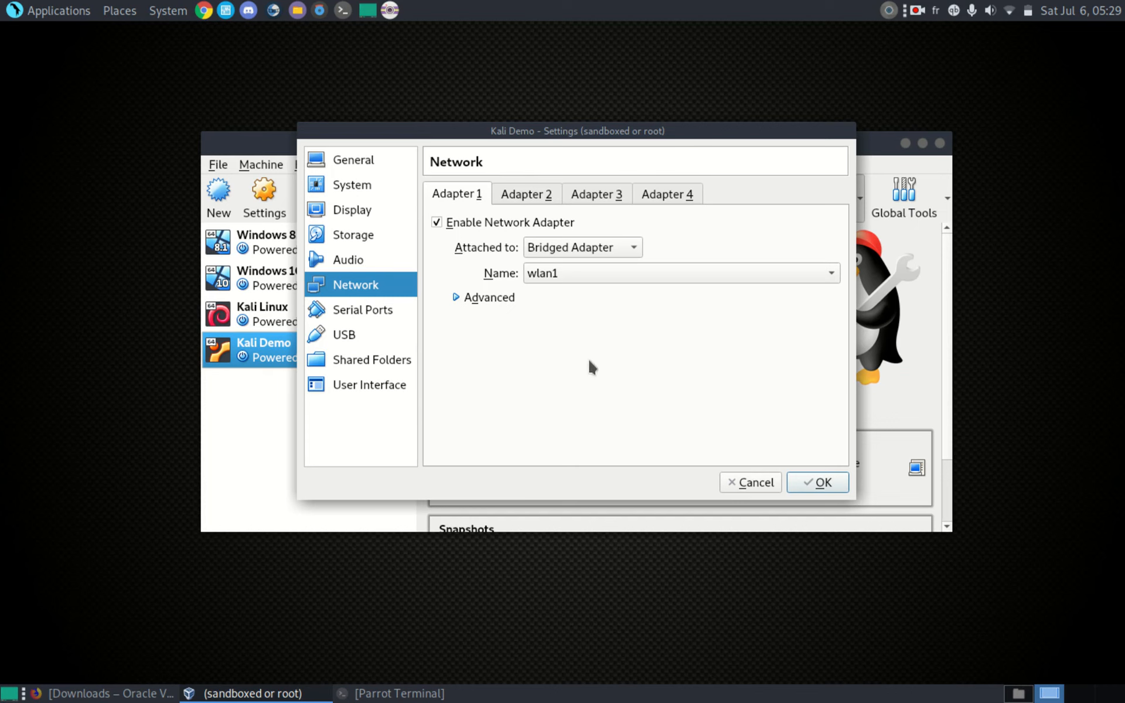
pyautogui.click(823, 489)
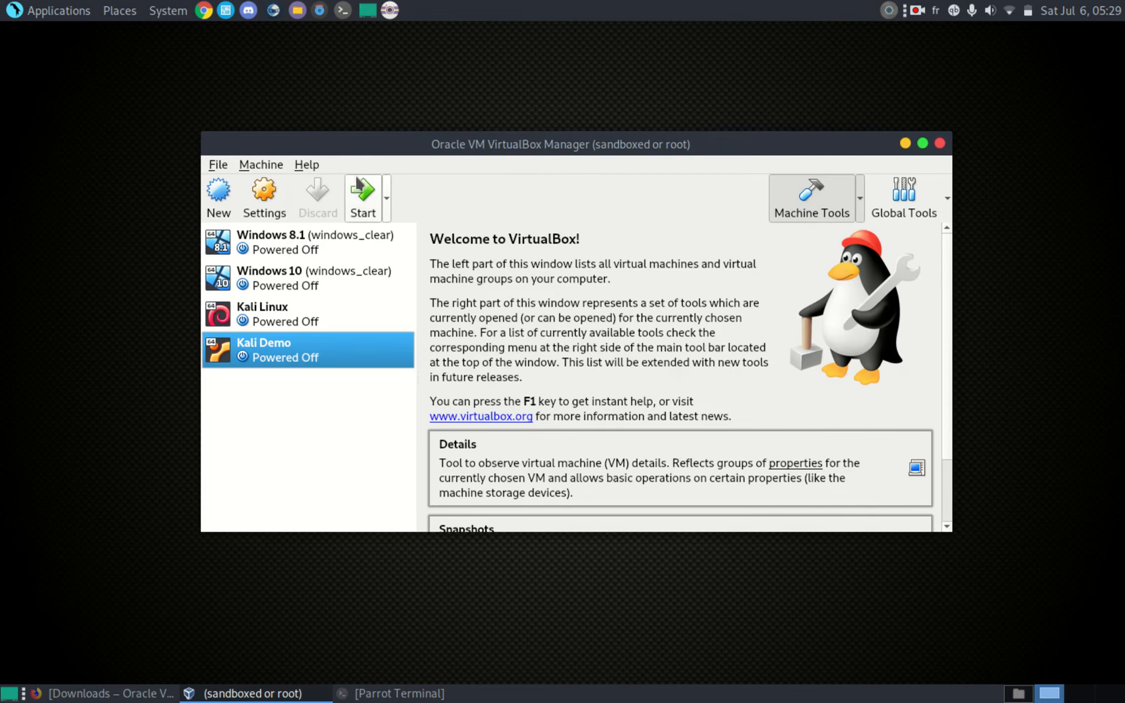
# Step: Start the Kali Demo machine, maximize its window and dismiss the keyboard capture notice
pyautogui.click(358, 189)
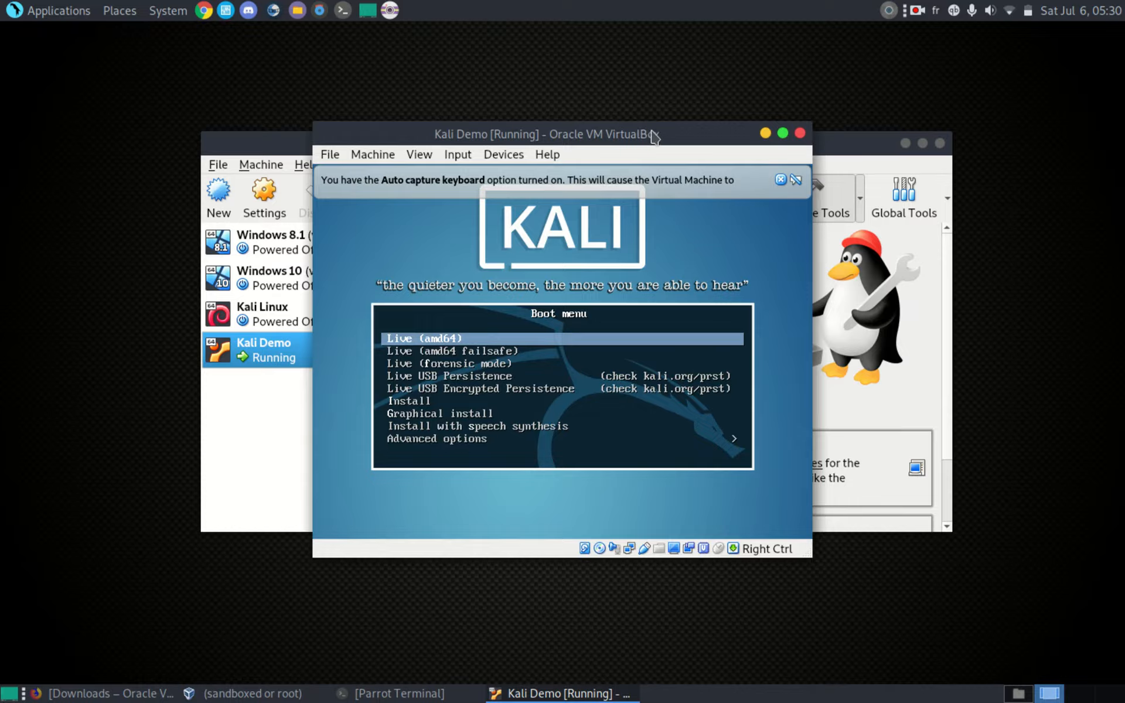
pyautogui.doubleClick(654, 136)
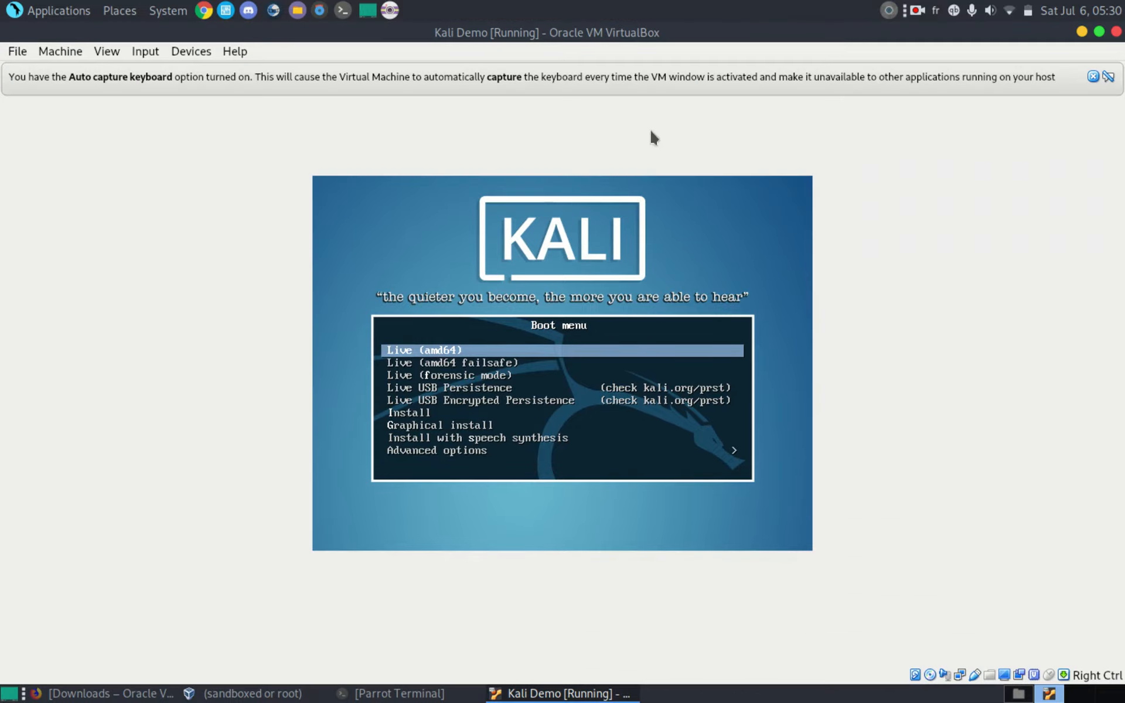
pyautogui.click(1094, 77)
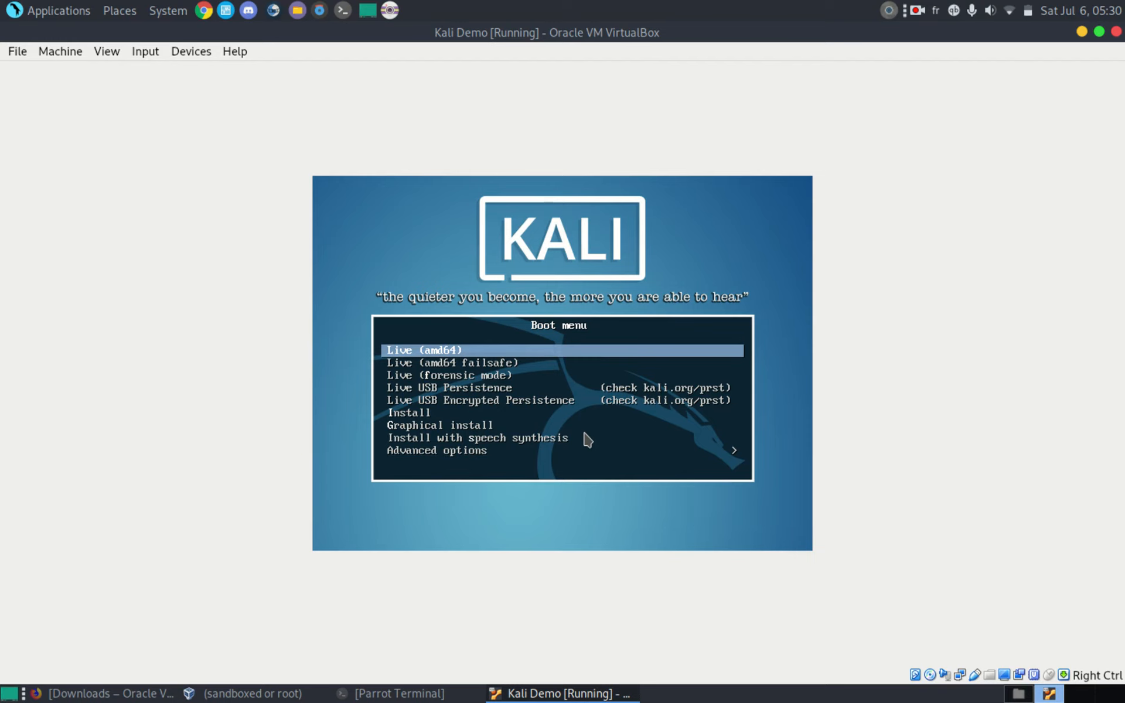
# Step: Boot the Graphical install option from the Kali boot menu and dismiss the mouse integration notice
pyautogui.press('Down')
pyautogui.press('Down')
pyautogui.press('Down')
pyautogui.press('Down')
pyautogui.press('Down')
pyautogui.press('Down')
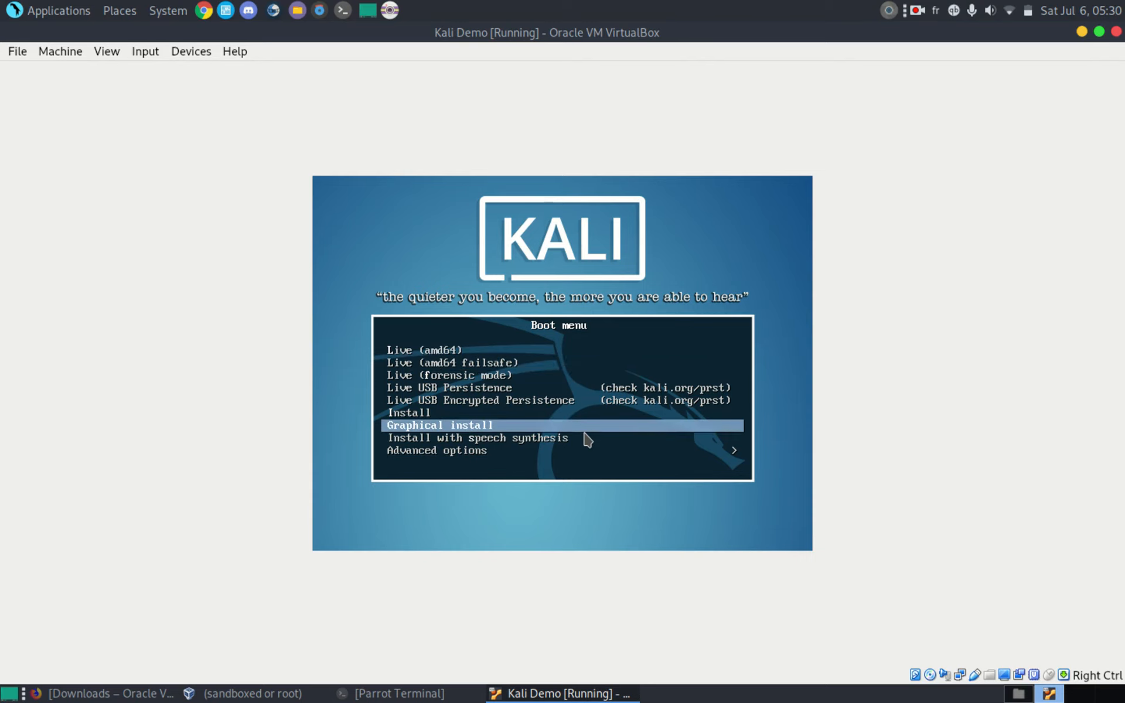
pyautogui.press('Return')
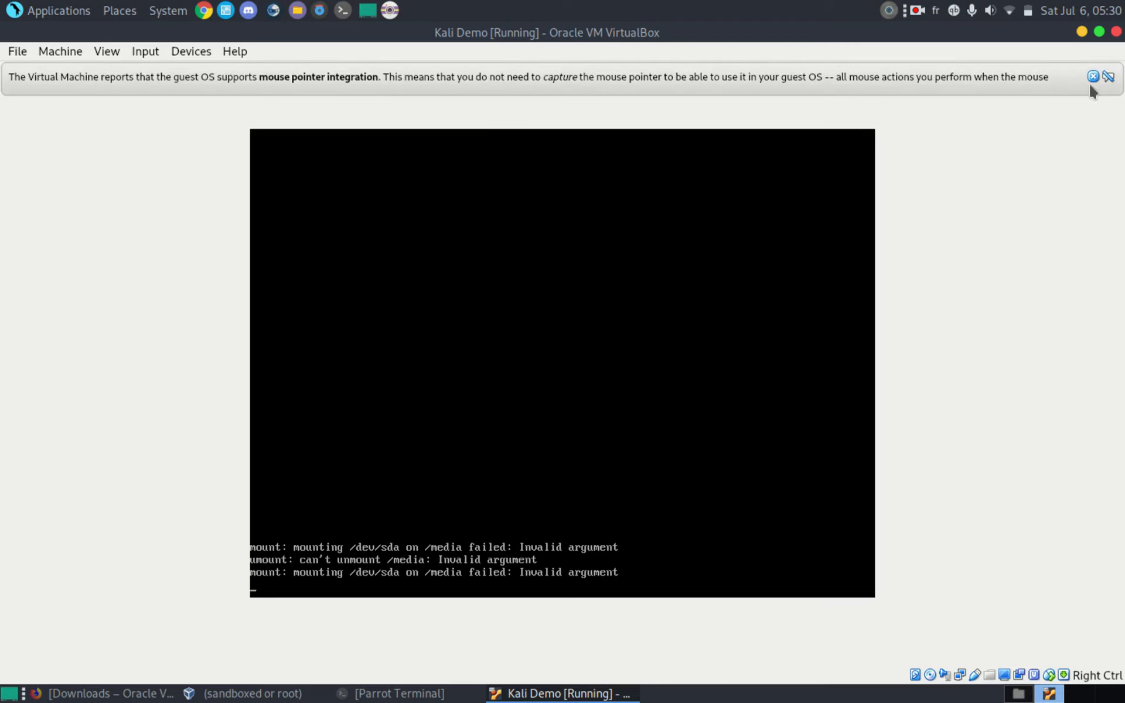
pyautogui.click(1093, 77)
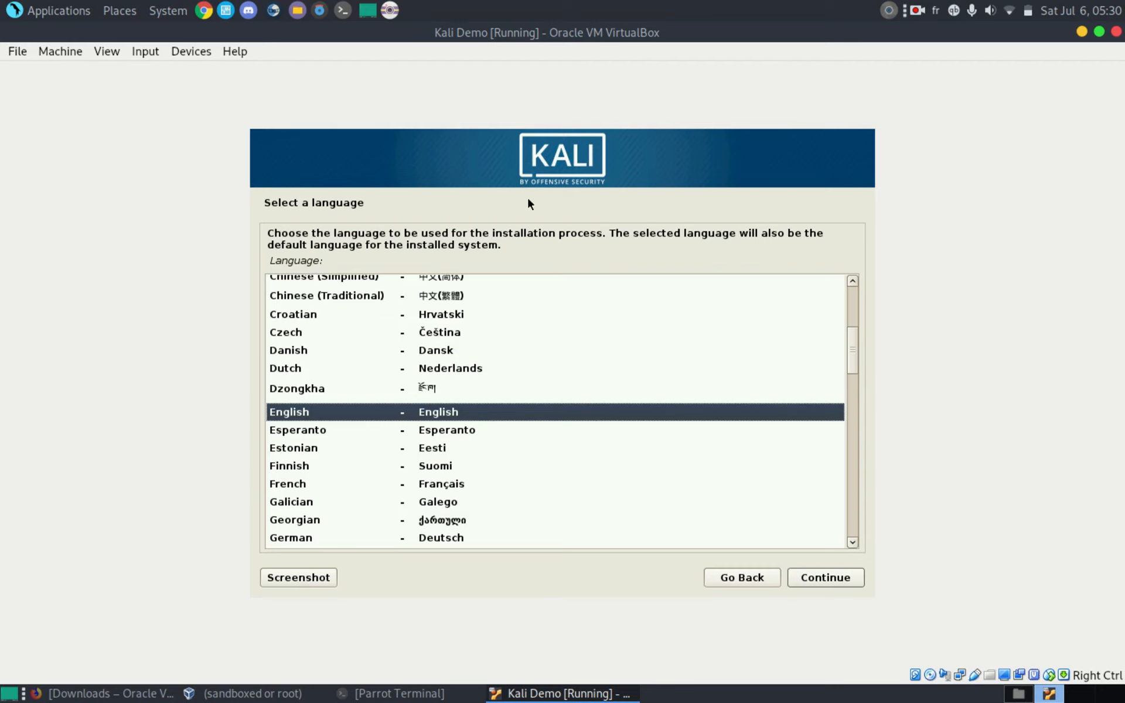
# Step: Set the installation language to French, the location to France and the keyboard layout to Français
pyautogui.click(335, 487)
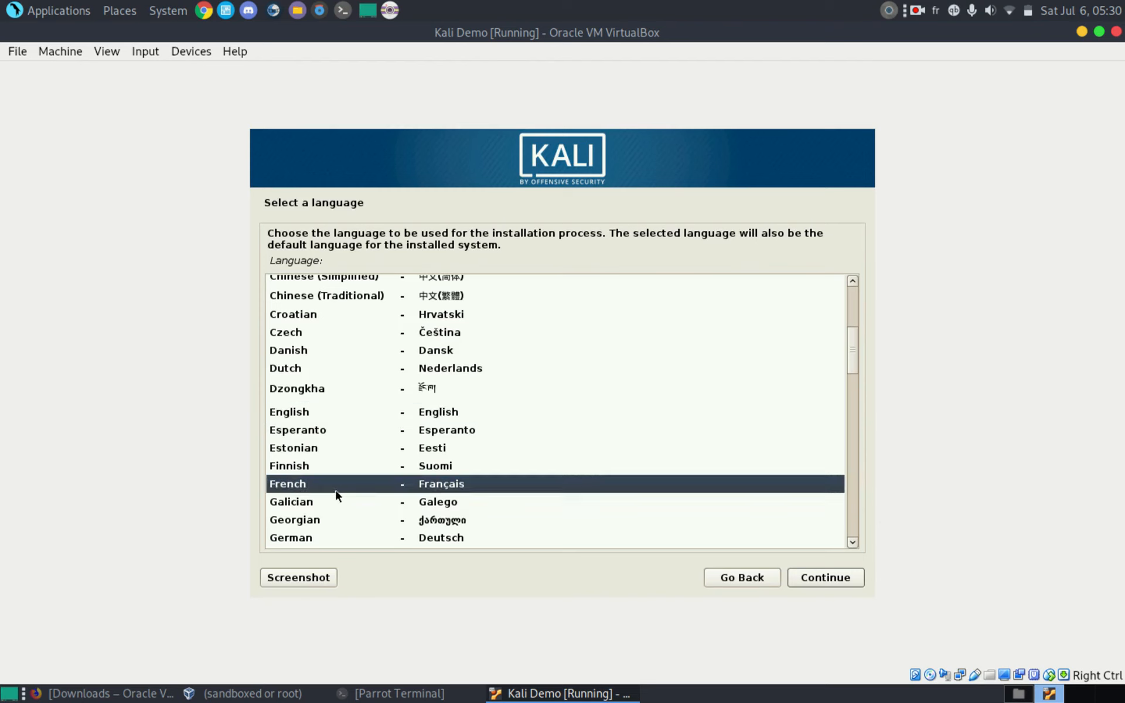
pyautogui.click(829, 578)
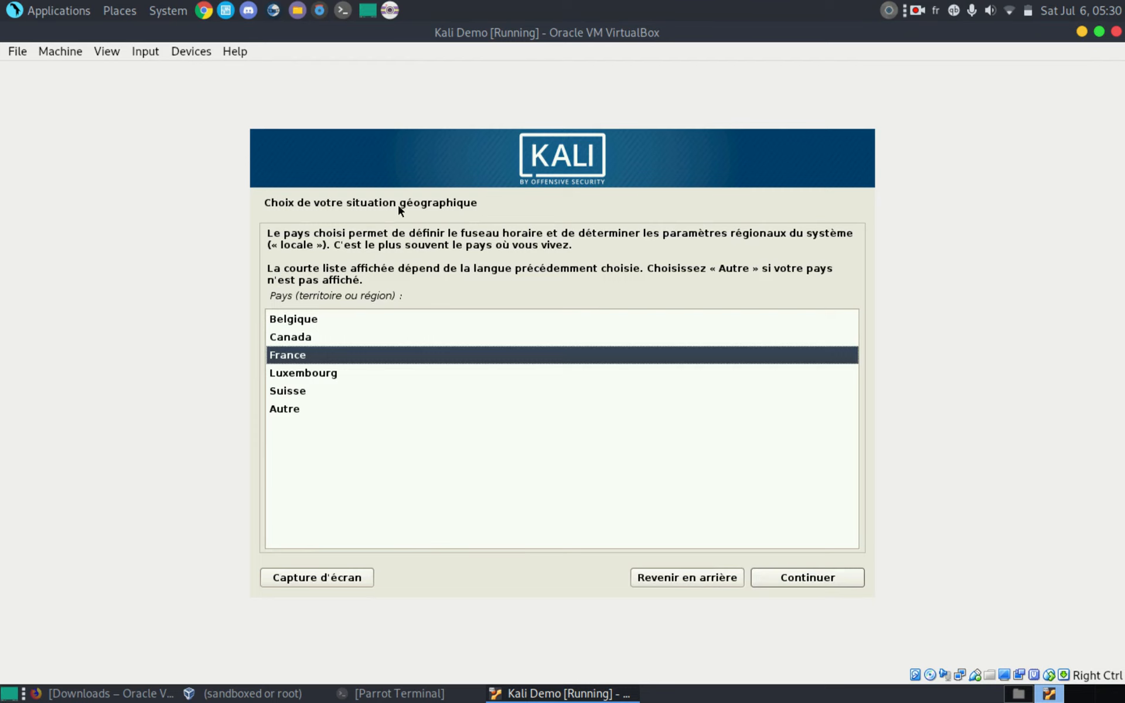
pyautogui.click(815, 582)
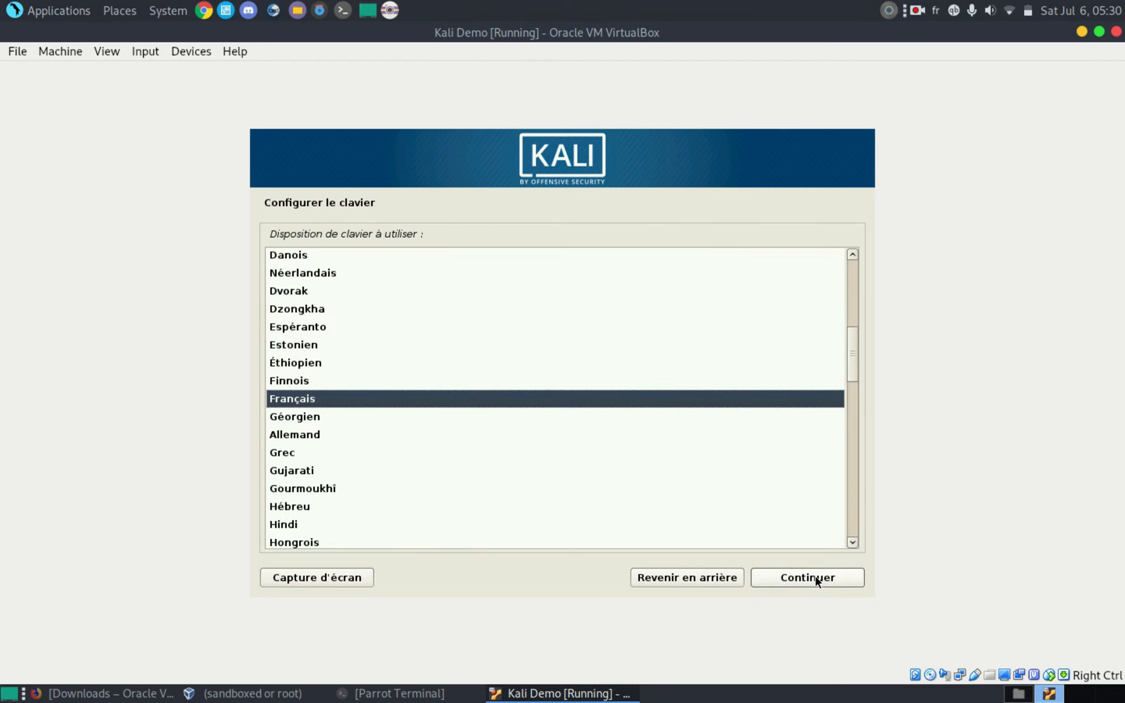
pyautogui.click(817, 579)
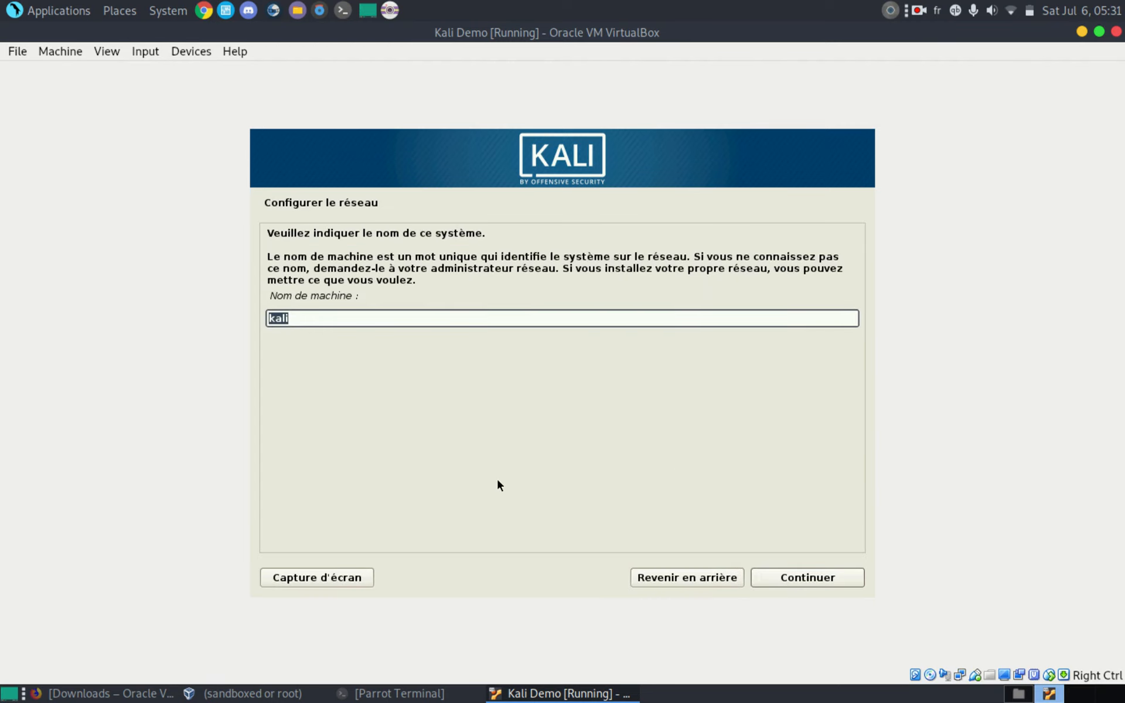
# Step: Accept the host name kali and the network defaults, and enter and confirm the root password
pyautogui.click(829, 579)
pyautogui.click(829, 579)
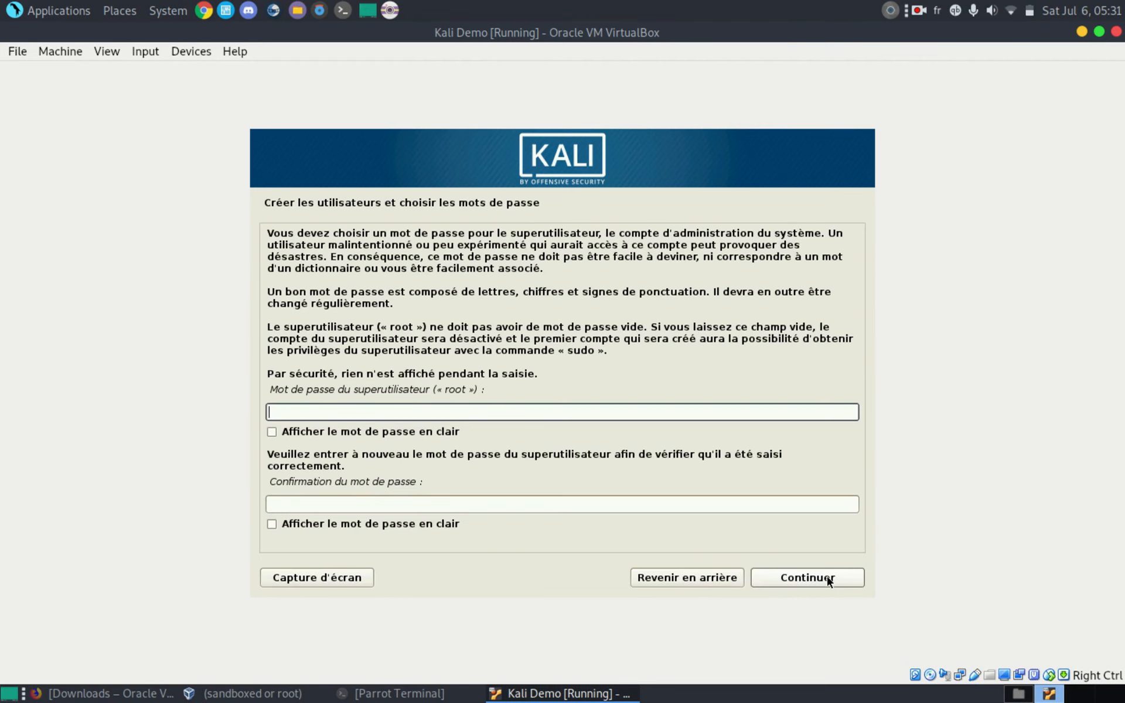
pyautogui.write('*******')
pyautogui.press('Tab')
pyautogui.press('Tab')
pyautogui.write('*******')
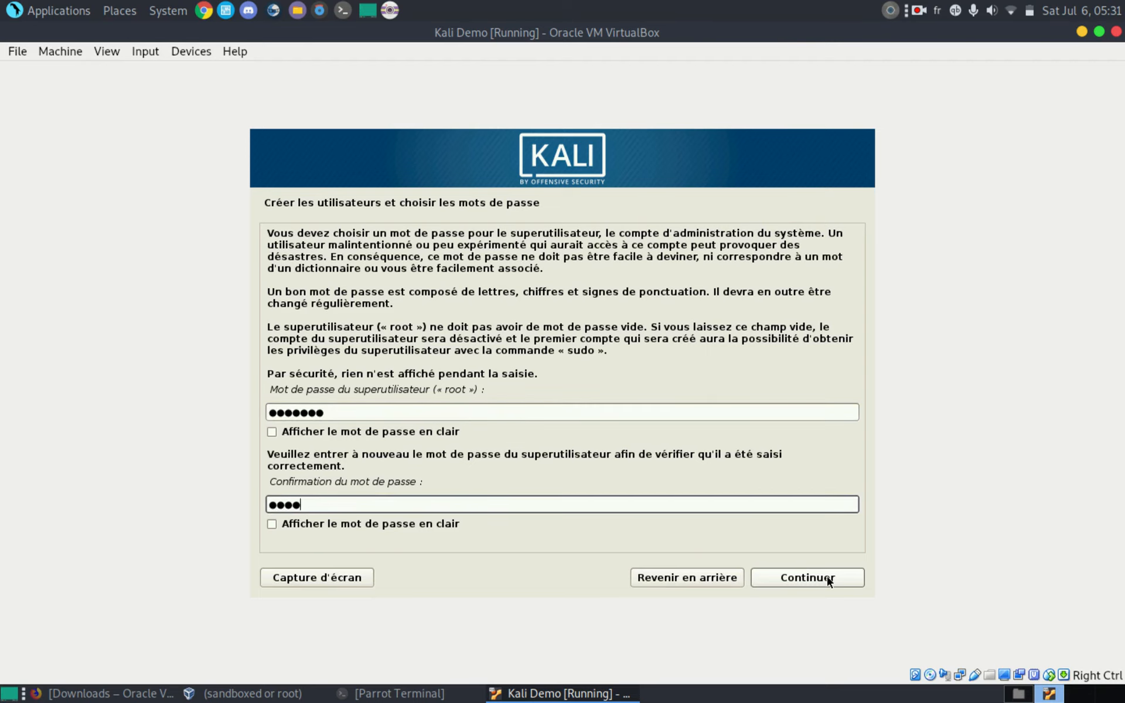
pyautogui.click(830, 580)
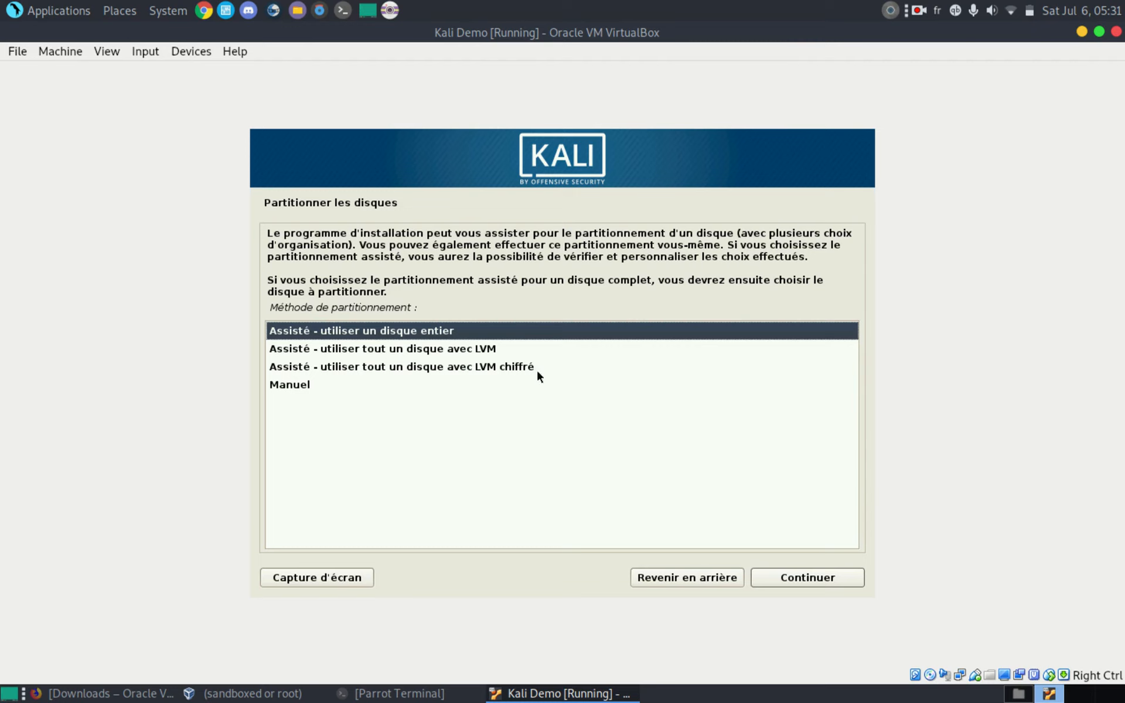
# Step: Set up guided partitioning using the entire SCSI1 (sda) VBOX HARDDISK with the default partition scheme
pyautogui.click(844, 576)
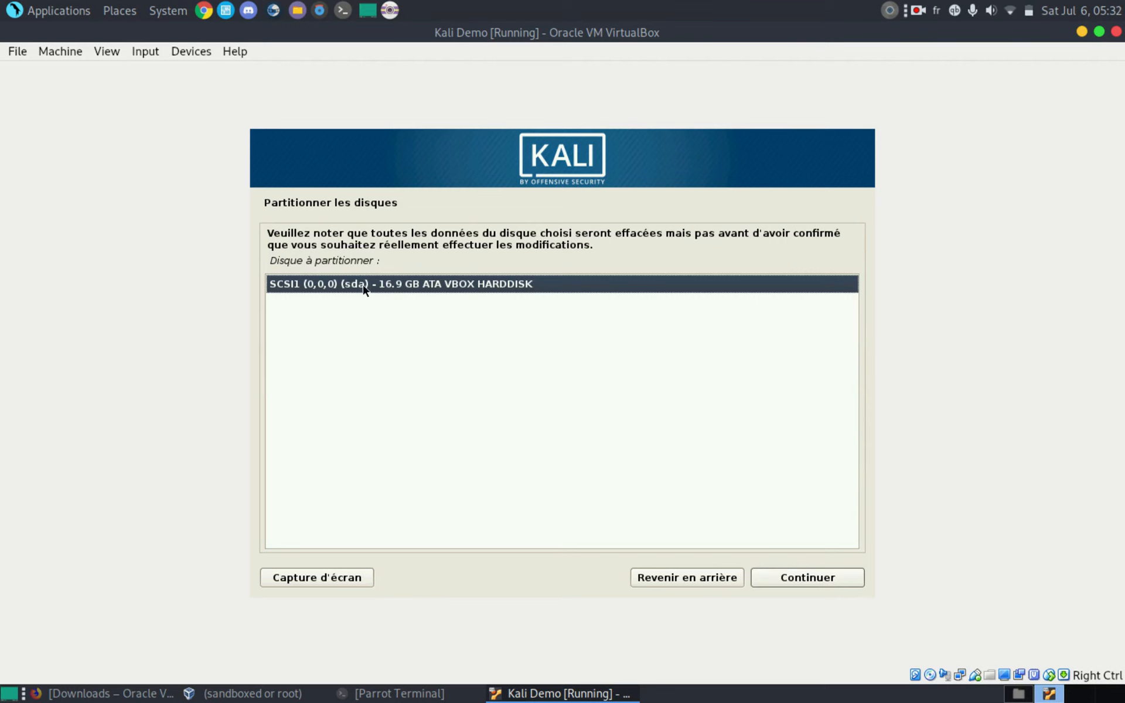
pyautogui.click(807, 585)
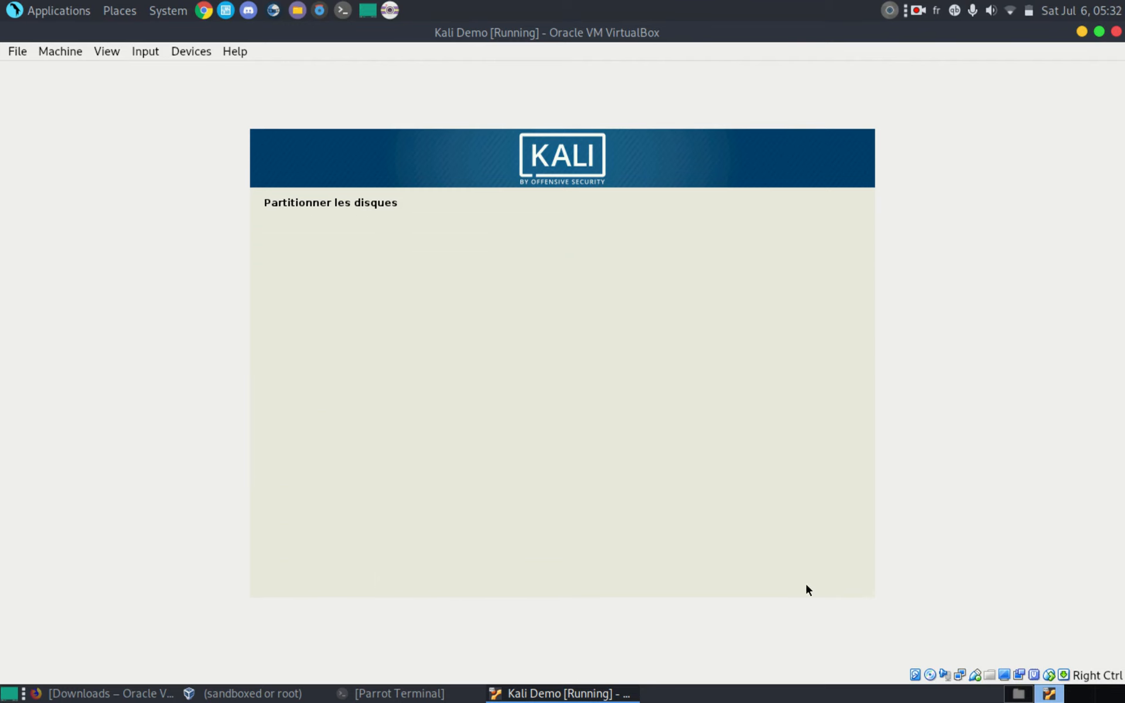
pyautogui.click(815, 579)
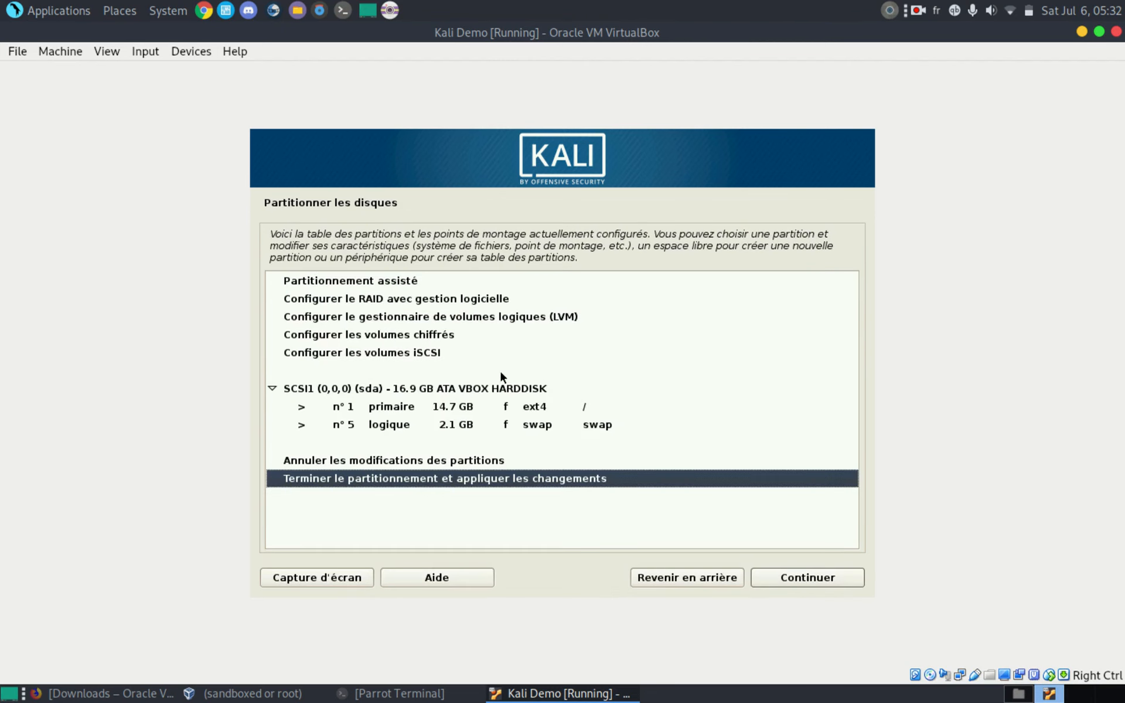
# Step: Finish the partitioning and agree to write the changes to the disk
pyautogui.click(786, 578)
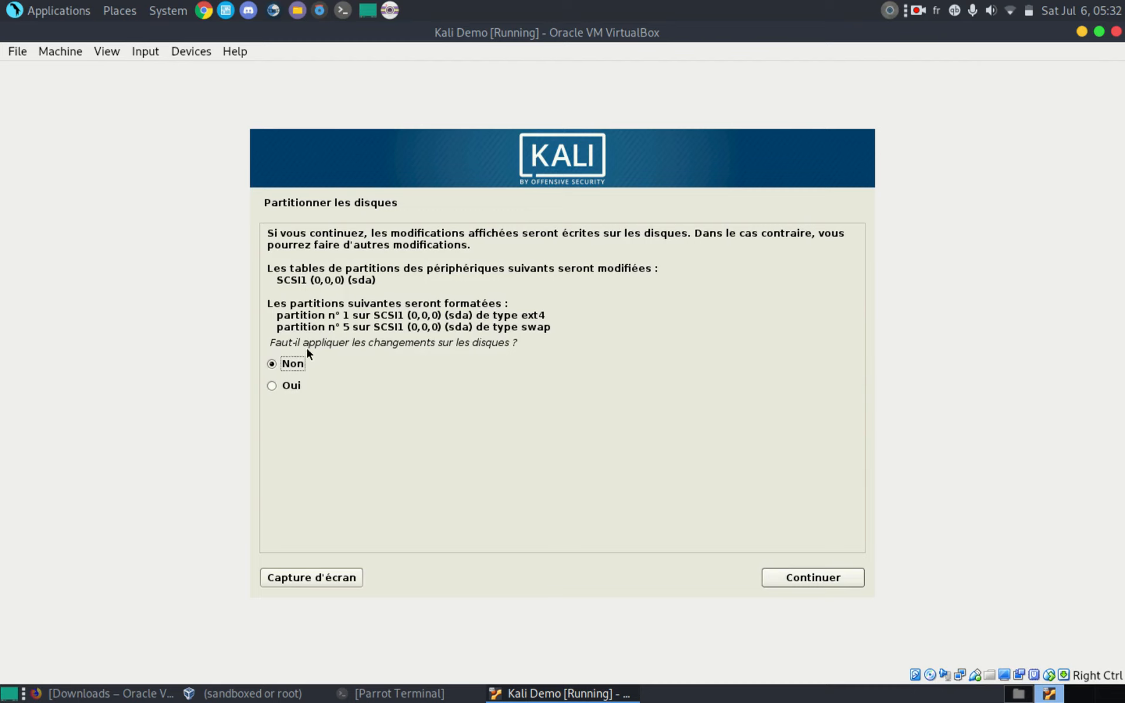
pyautogui.click(328, 386)
pyautogui.click(793, 574)
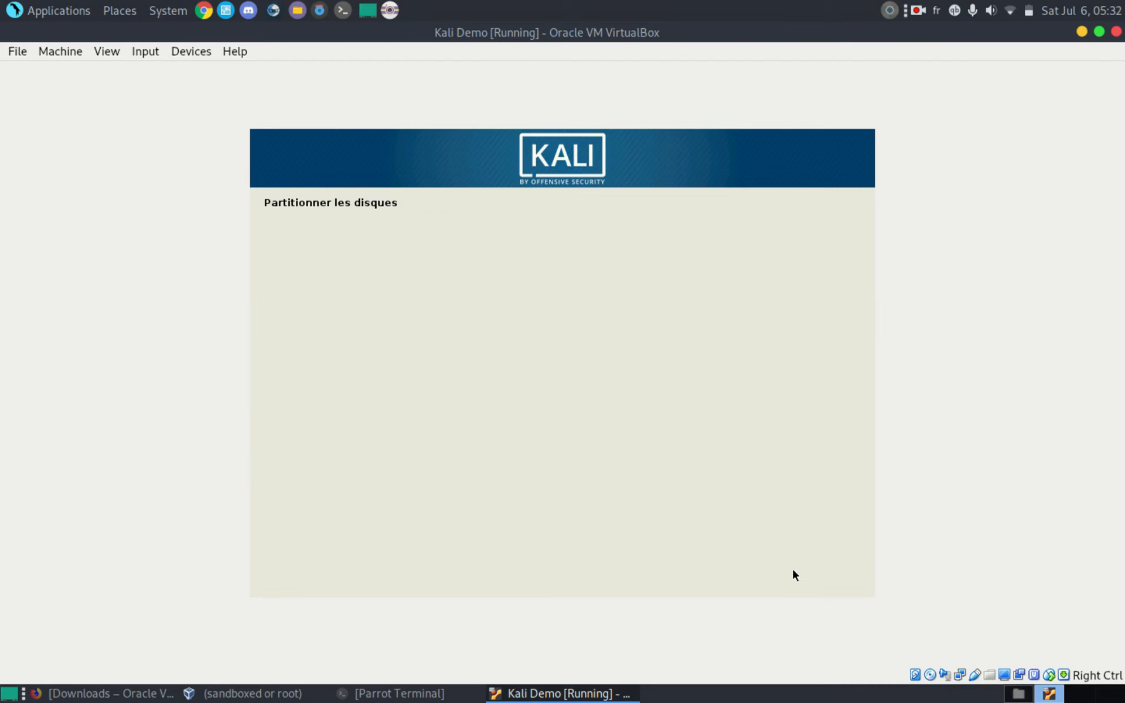